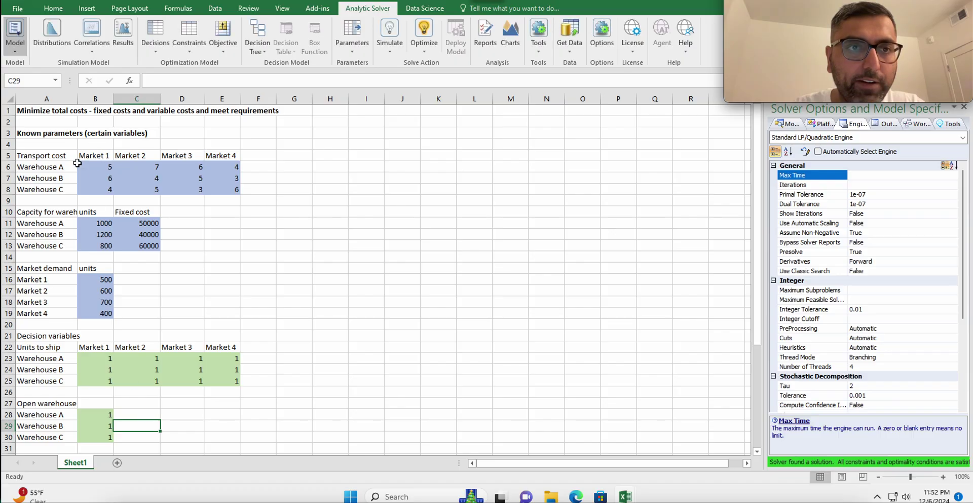
{"action": "left_click_drag", "start_coordinate": [23, 133], "coordinate": [253, 321]}
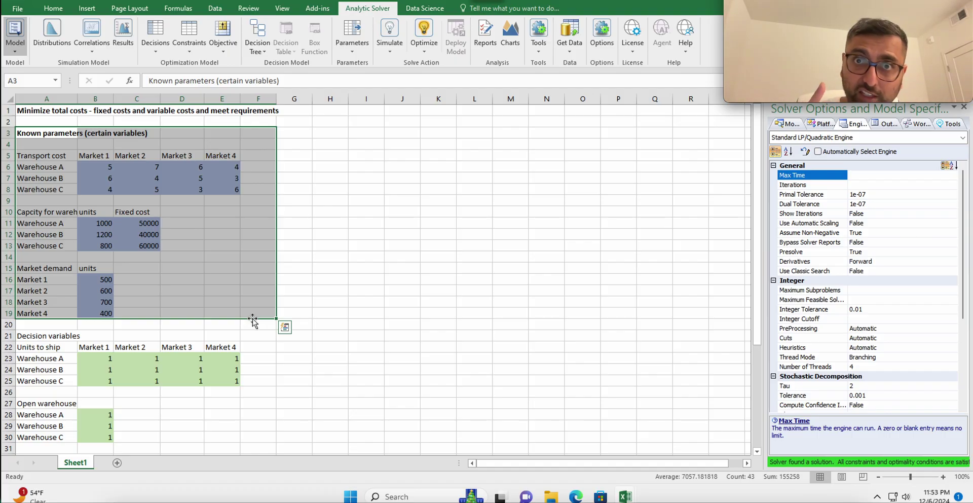
{"action": "left_click_drag", "start_coordinate": [46, 339], "coordinate": [239, 438]}
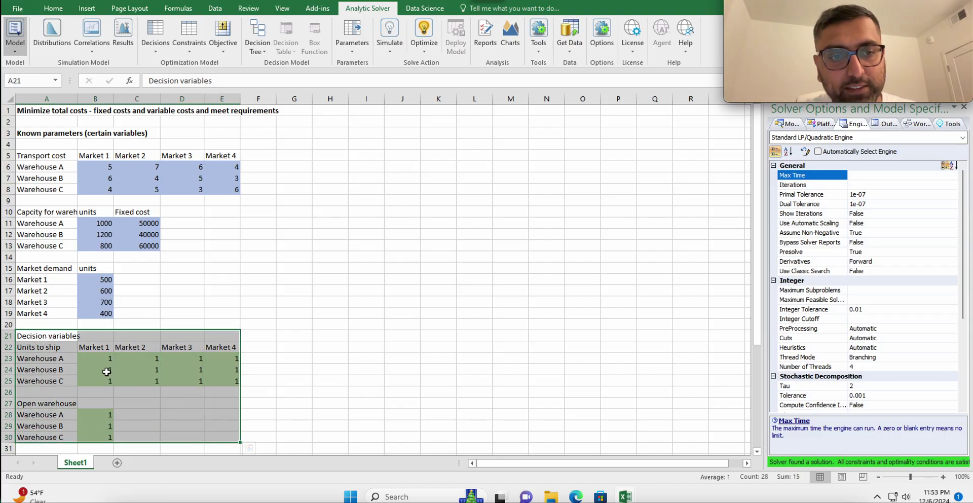
{"action": "left_click", "coordinate": [97, 360]}
{"action": "left_click_drag", "start_coordinate": [123, 360], "coordinate": [232, 394]}
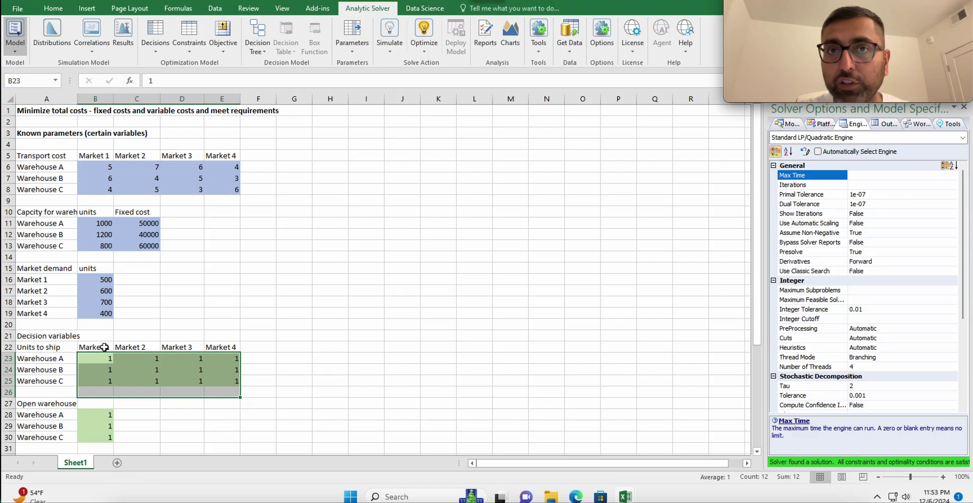
{"action": "left_click_drag", "start_coordinate": [93, 414], "coordinate": [93, 444]}
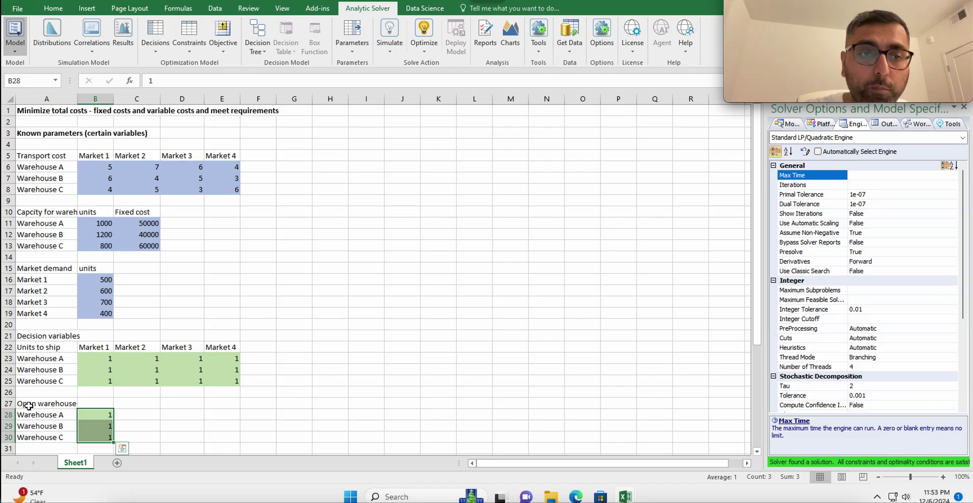
{"action": "left_click_drag", "start_coordinate": [35, 336], "coordinate": [241, 441]}
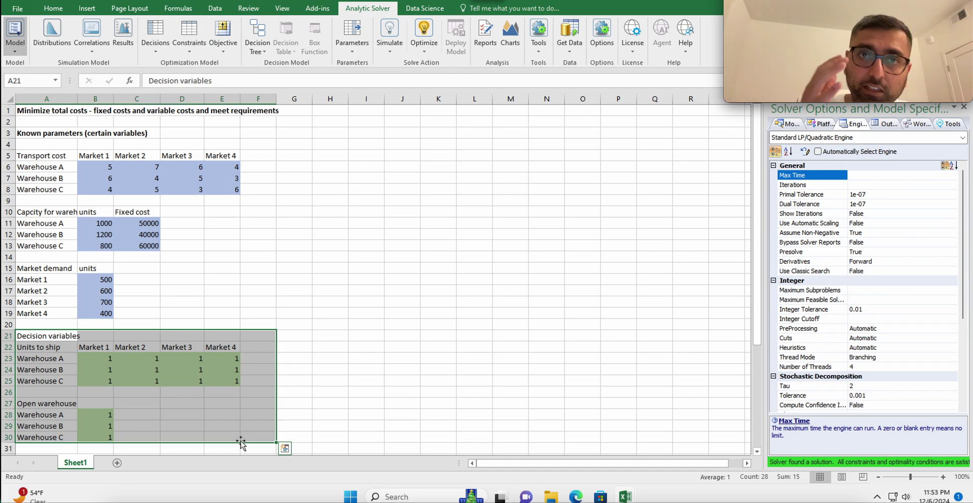
{"action": "left_click_drag", "start_coordinate": [45, 133], "coordinate": [100, 188]}
{"action": "left_click_drag", "start_coordinate": [175, 257], "coordinate": [245, 310]}
{"action": "left_click_drag", "start_coordinate": [49, 337], "coordinate": [229, 438]}
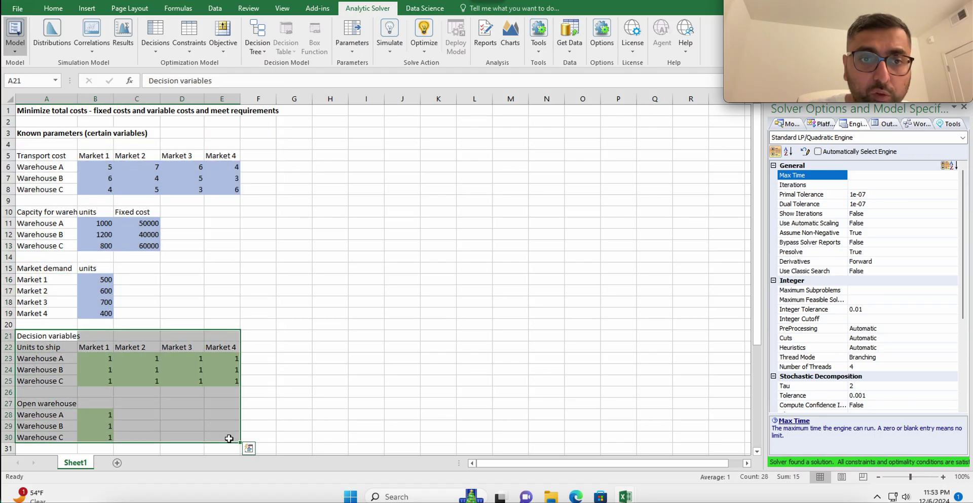
Review the output cost cells D33–D35 and open D33's =SUMPRODUCT(B28:B30,C11:C13) fixed-cost formula.
{"action": "scroll", "coordinate": [262, 348], "scroll_direction": "down", "scroll_amount": 4}
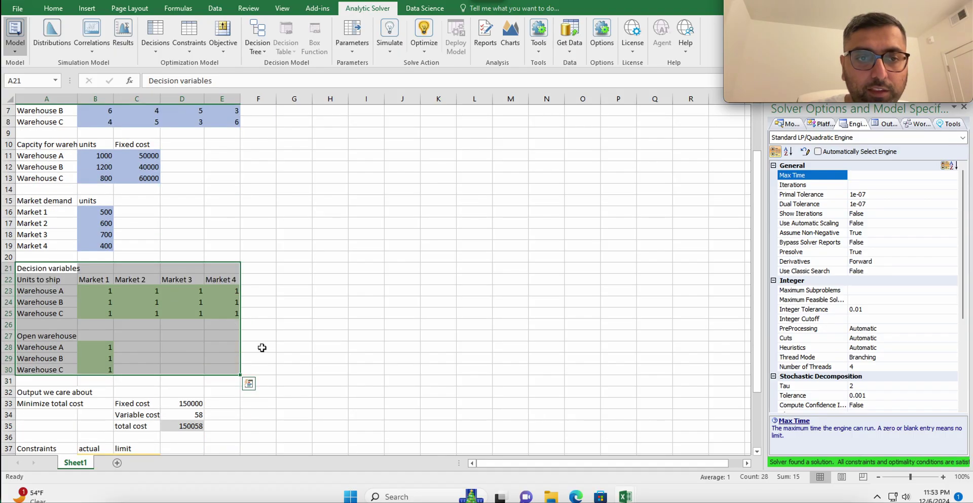
{"action": "left_click_drag", "start_coordinate": [45, 328], "coordinate": [205, 362]}
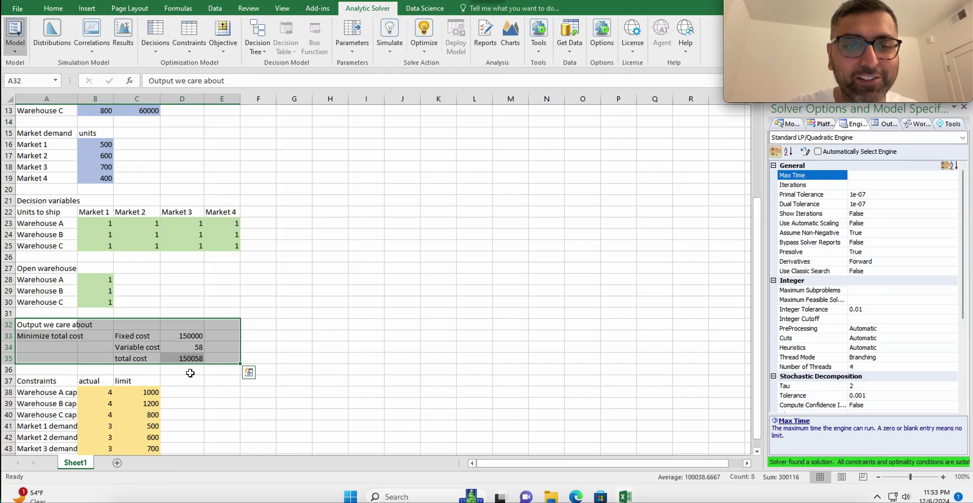
{"action": "left_click", "coordinate": [187, 373]}
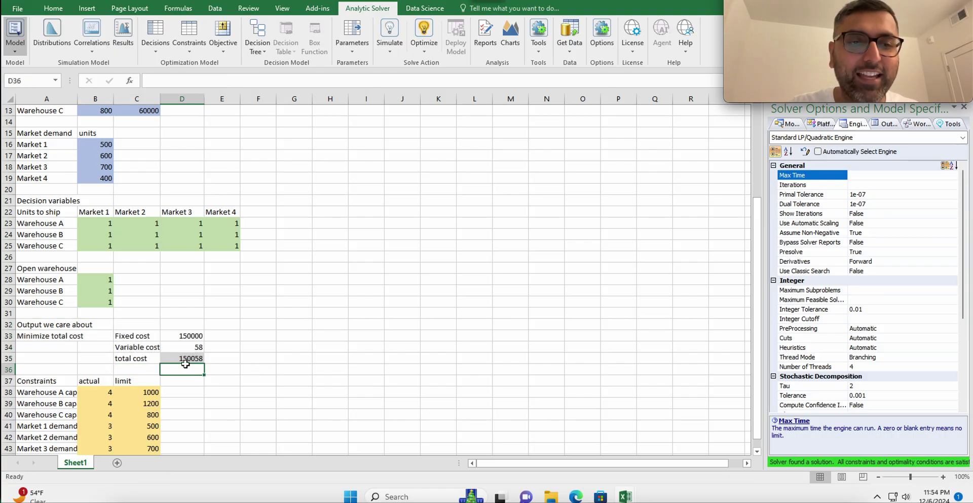
{"action": "left_click", "coordinate": [183, 358]}
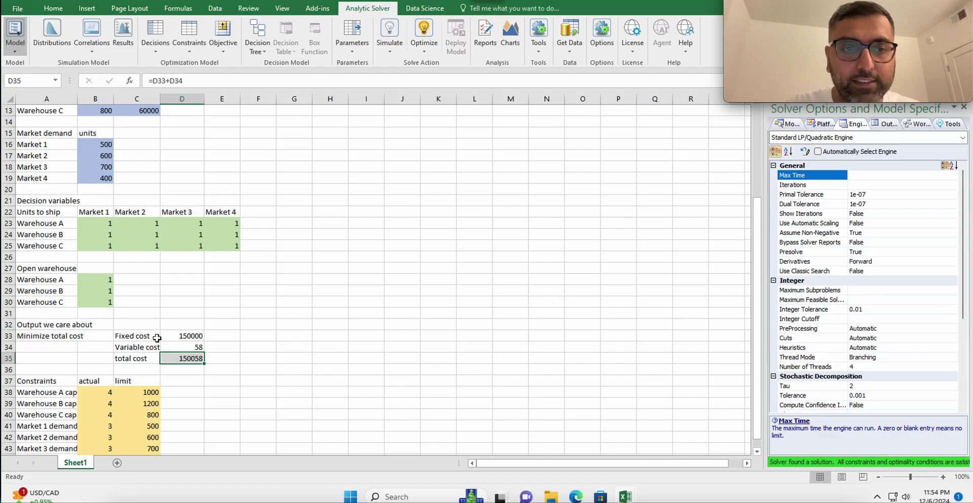
{"action": "left_click", "coordinate": [181, 338]}
{"action": "left_click", "coordinate": [184, 350]}
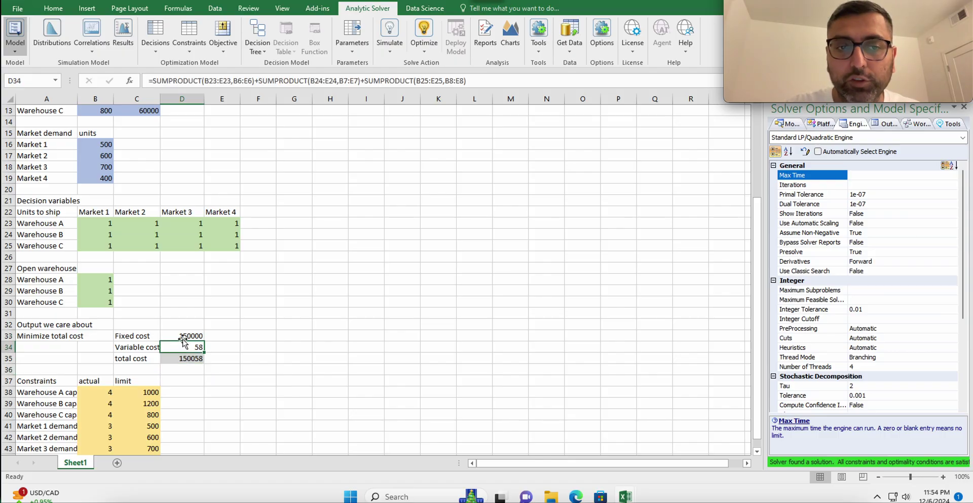
{"action": "scroll", "coordinate": [177, 322], "scroll_direction": "up", "scroll_amount": 1}
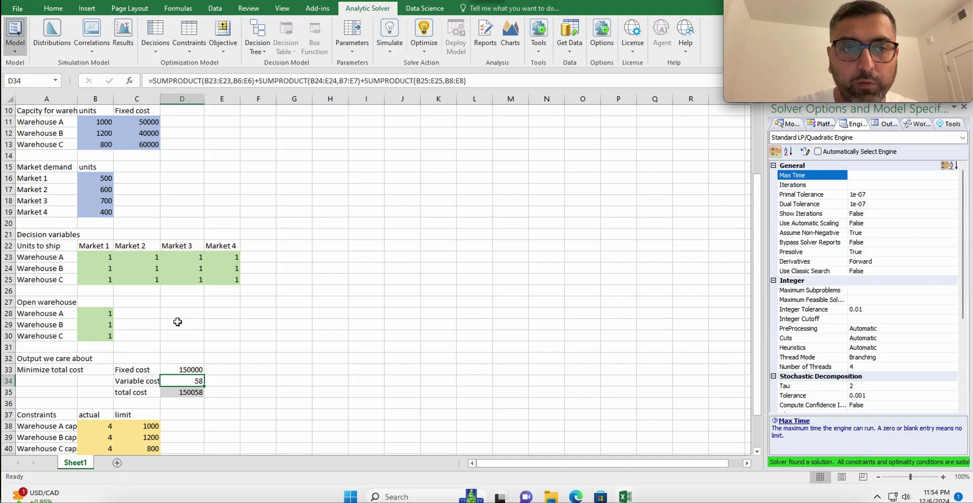
{"action": "double_click", "coordinate": [179, 370]}
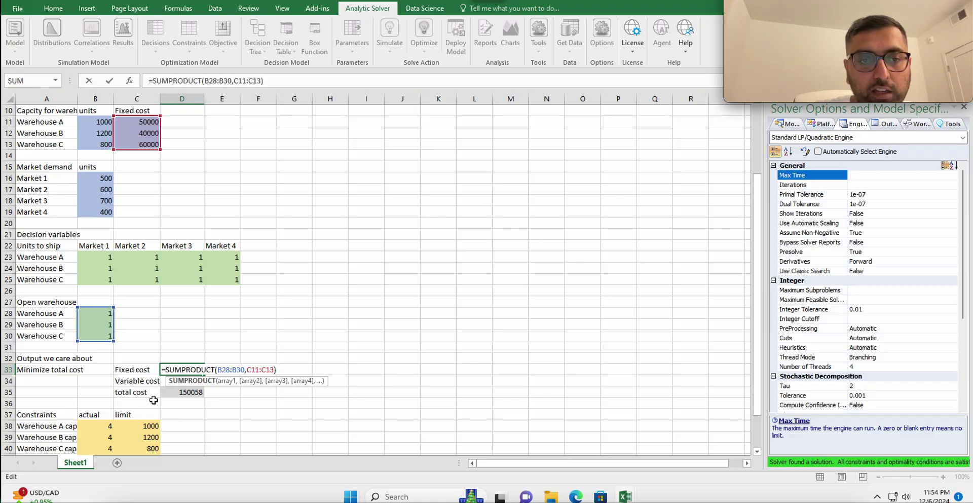
{"action": "key", "text": "ctrl+Return"}
{"action": "key", "text": "Down"}
{"action": "key", "text": "Down"}
{"action": "double_click", "coordinate": [181, 379]}
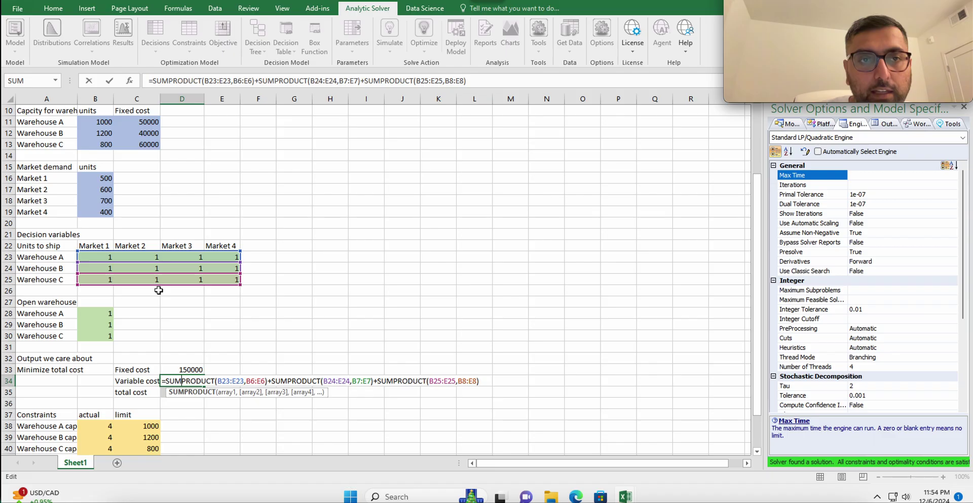
{"action": "scroll", "coordinate": [259, 252], "scroll_direction": "up", "scroll_amount": 3}
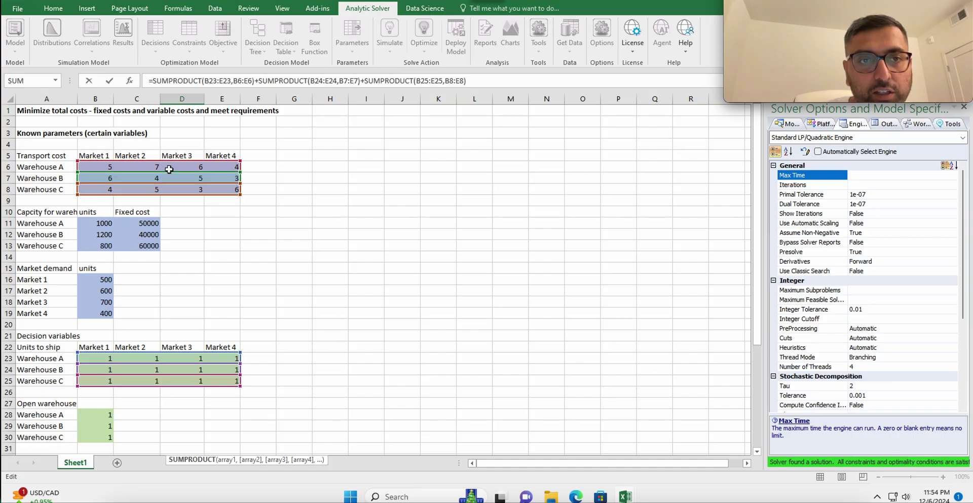
{"action": "scroll", "coordinate": [216, 315], "scroll_direction": "down", "scroll_amount": 3}
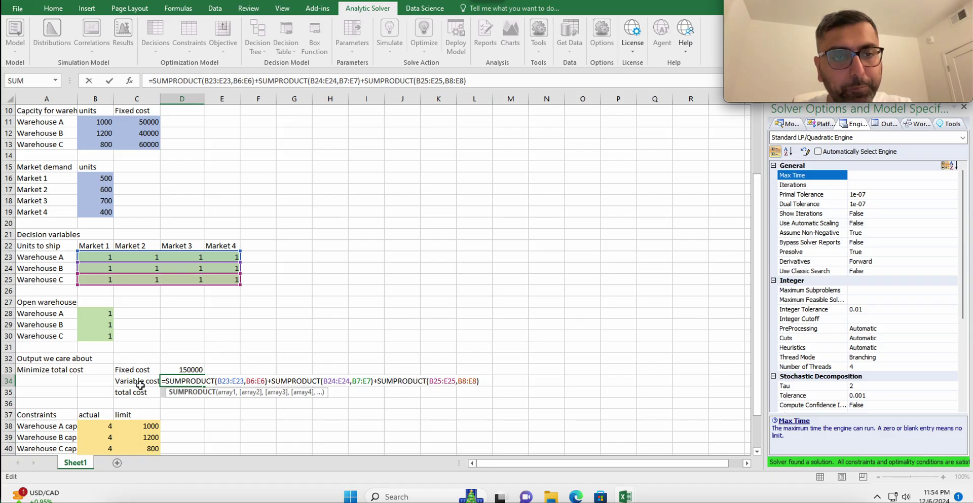
{"action": "key", "text": "Return"}
{"action": "left_click", "coordinate": [182, 394]}
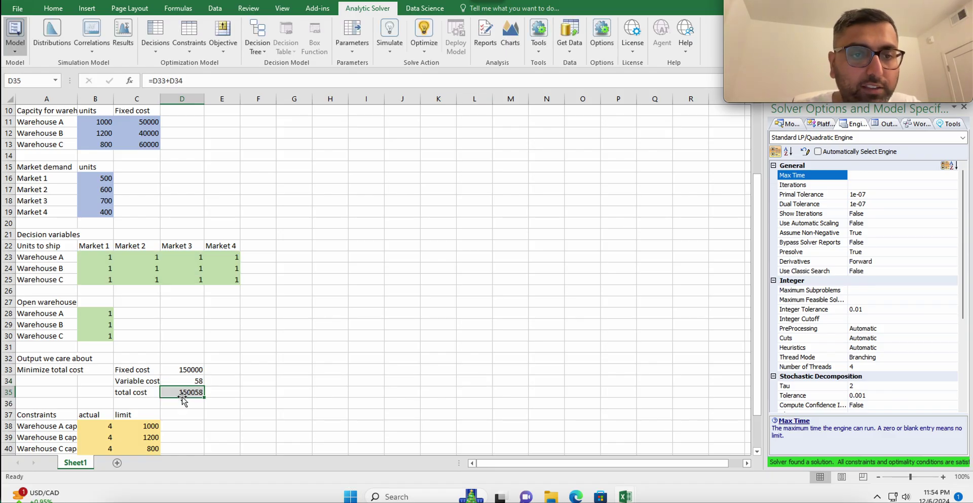
{"action": "double_click", "coordinate": [175, 393]}
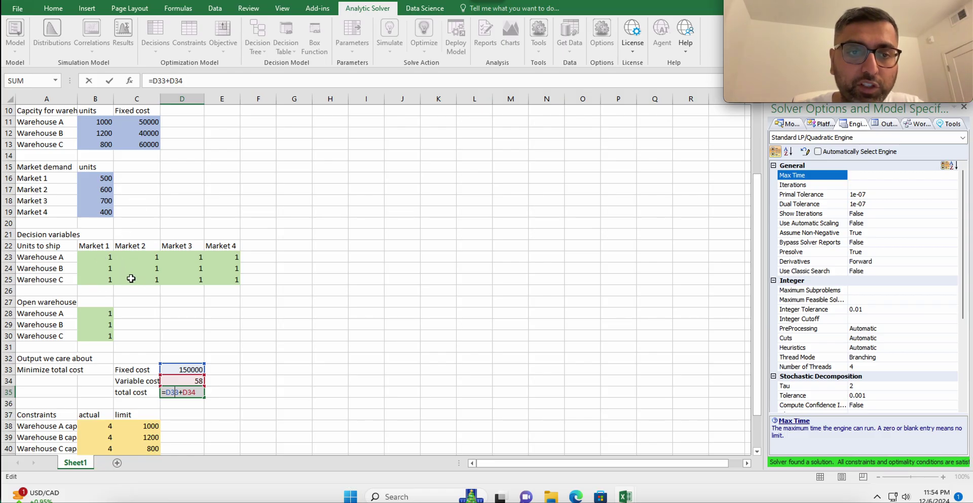
{"action": "key", "text": "Return"}
{"action": "left_click", "coordinate": [171, 395]}
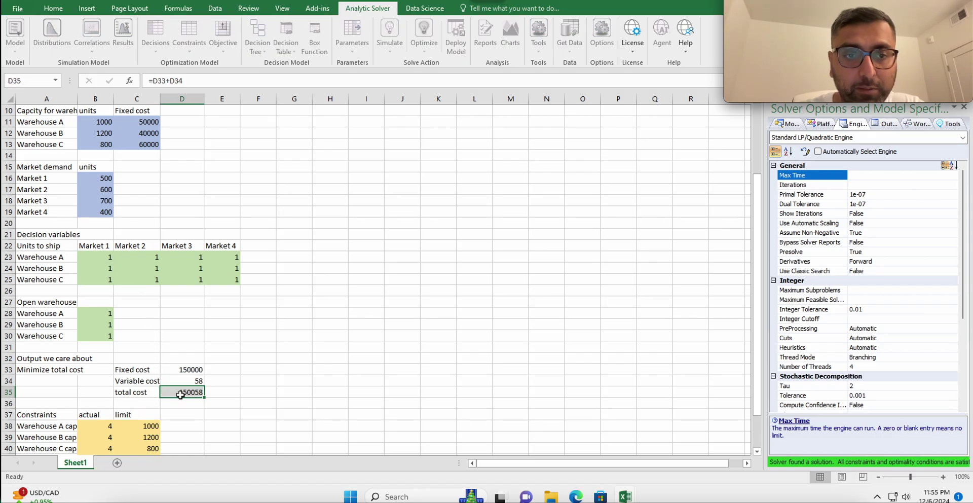
{"action": "double_click", "coordinate": [190, 370]}
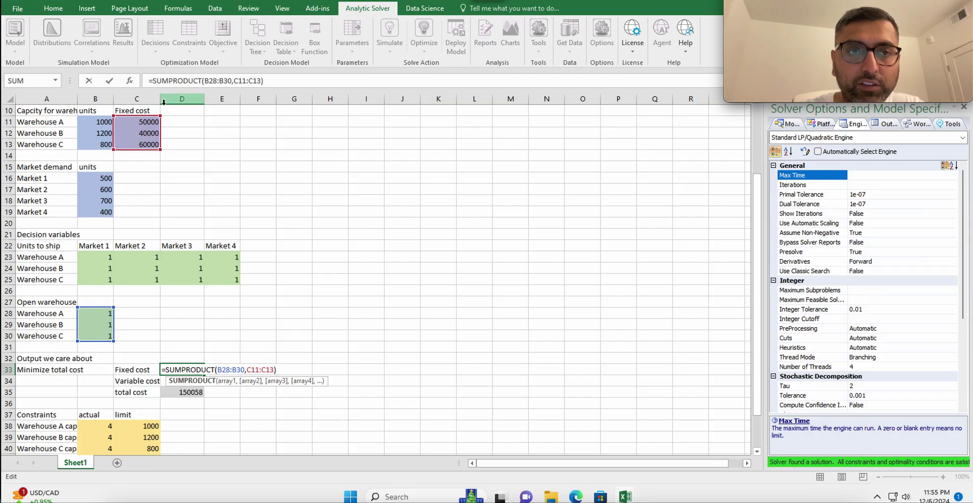
{"action": "key", "text": "Escape"}
{"action": "double_click", "coordinate": [172, 393]}
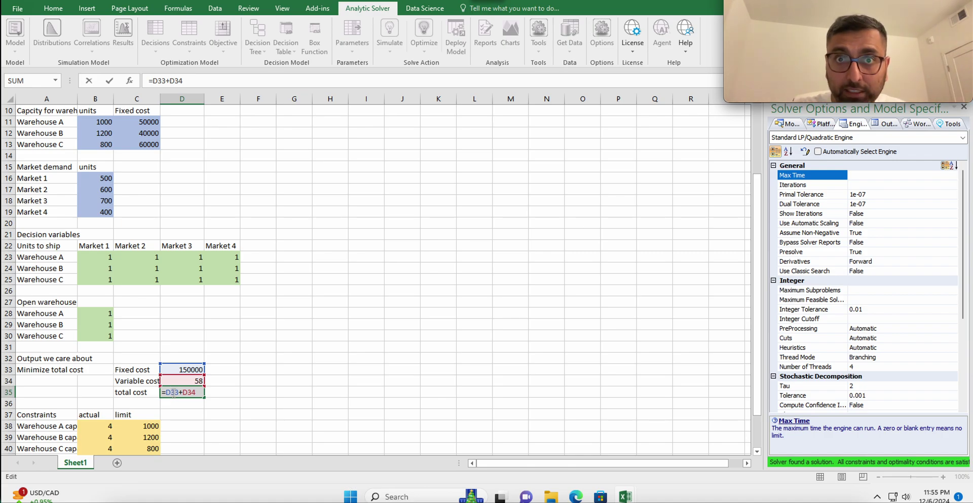
{"action": "key", "text": "ctrl+Return"}
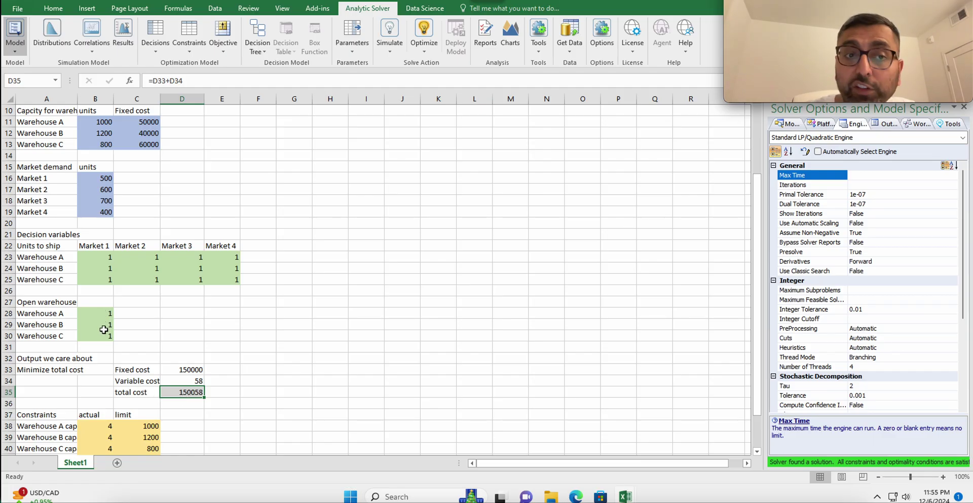
{"action": "scroll", "coordinate": [145, 346], "scroll_direction": "down", "scroll_amount": 2}
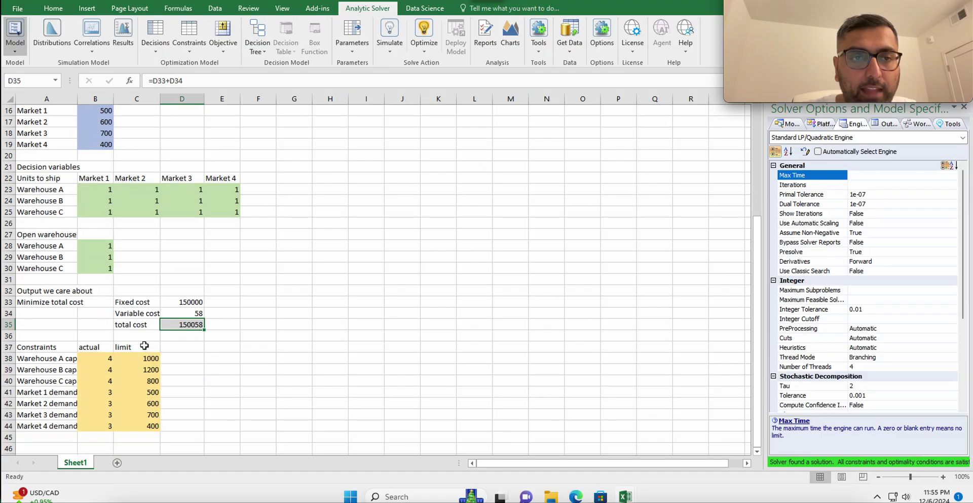
{"action": "left_click_drag", "start_coordinate": [50, 349], "coordinate": [166, 427]}
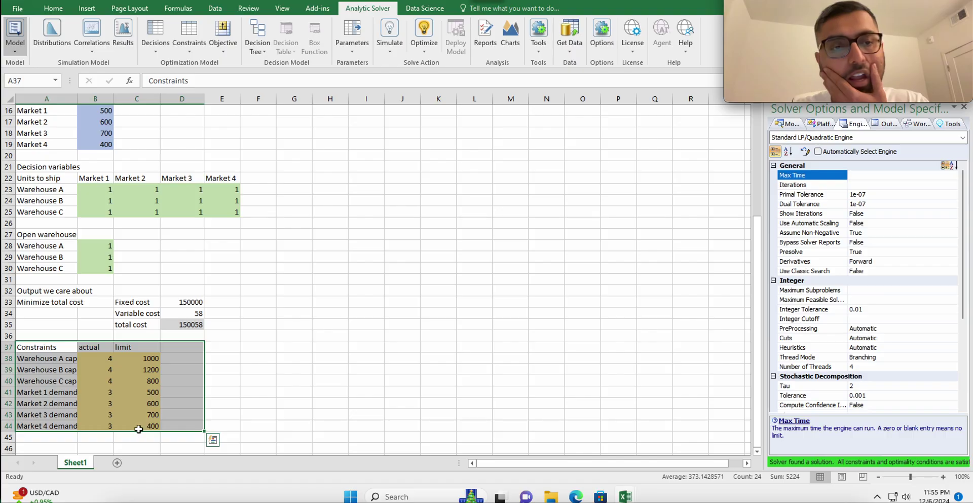
{"action": "left_click", "coordinate": [173, 325]}
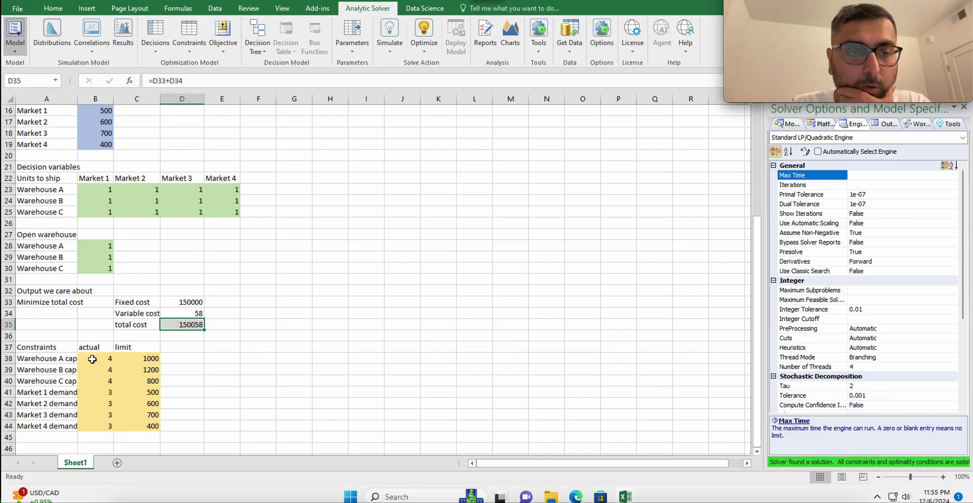
{"action": "left_click_drag", "start_coordinate": [62, 362], "coordinate": [63, 381]}
{"action": "left_click", "coordinate": [138, 359]}
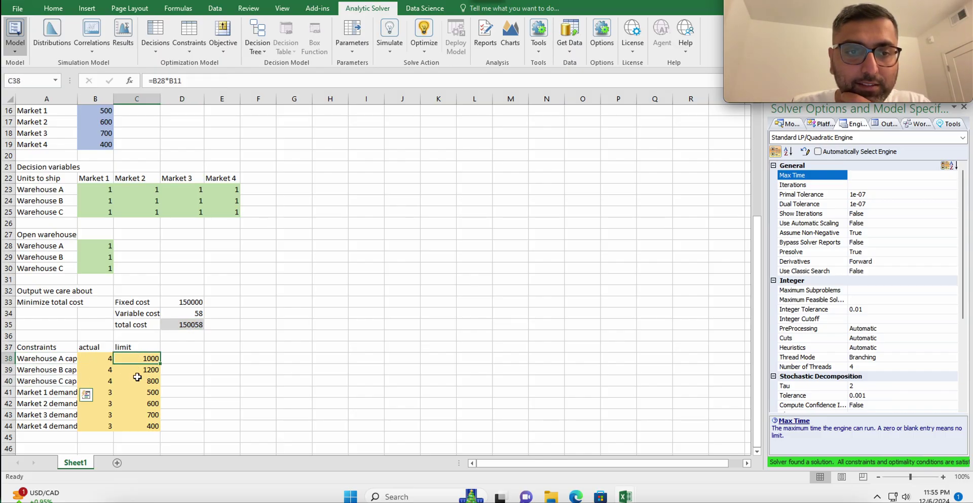
{"action": "key", "text": "shift+Down"}
{"action": "key", "text": "shift+Down"}
{"action": "double_click", "coordinate": [141, 358]}
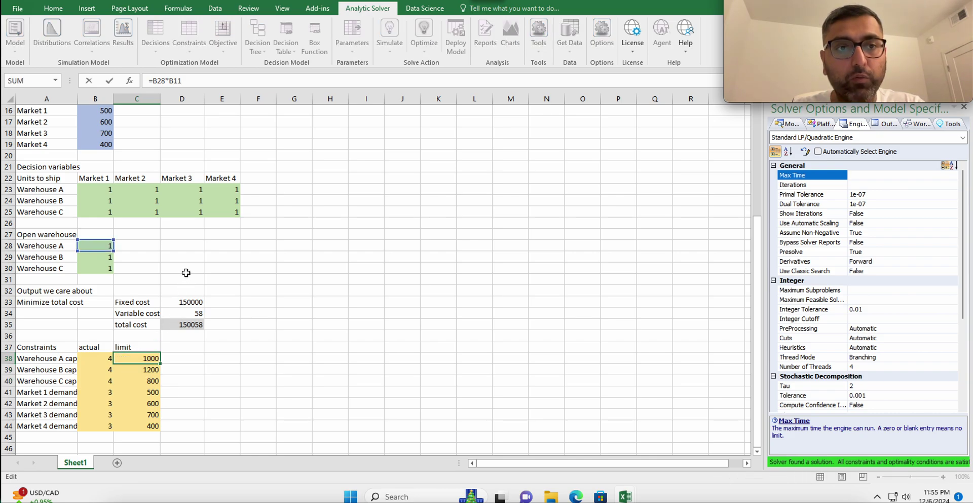
{"action": "scroll", "coordinate": [186, 272], "scroll_direction": "up", "scroll_amount": 3}
{"action": "scroll", "coordinate": [186, 273], "scroll_direction": "up", "scroll_amount": 1}
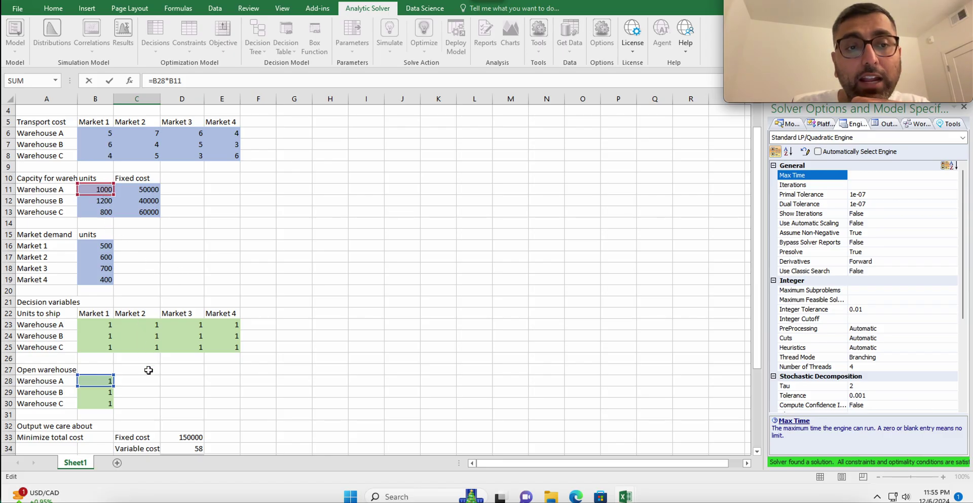
{"action": "scroll", "coordinate": [148, 369], "scroll_direction": "down", "scroll_amount": 3}
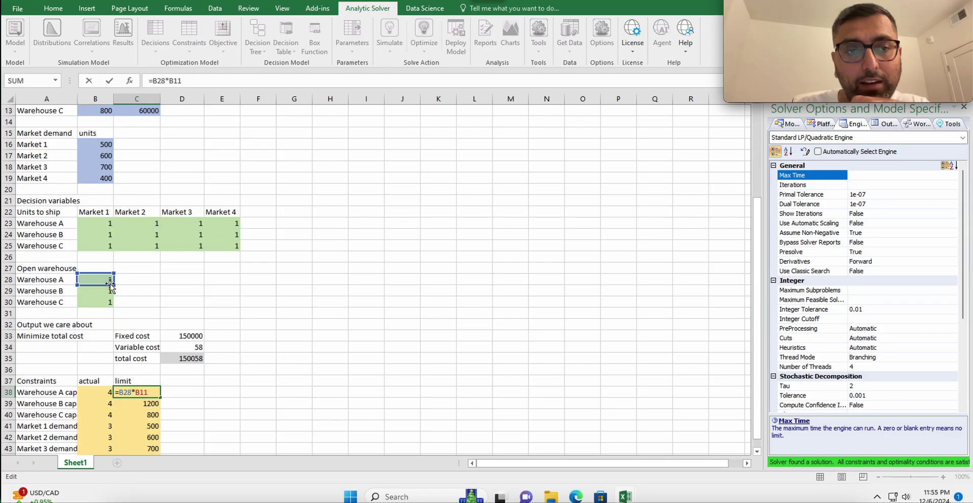
{"action": "scroll", "coordinate": [152, 272], "scroll_direction": "up", "scroll_amount": 2}
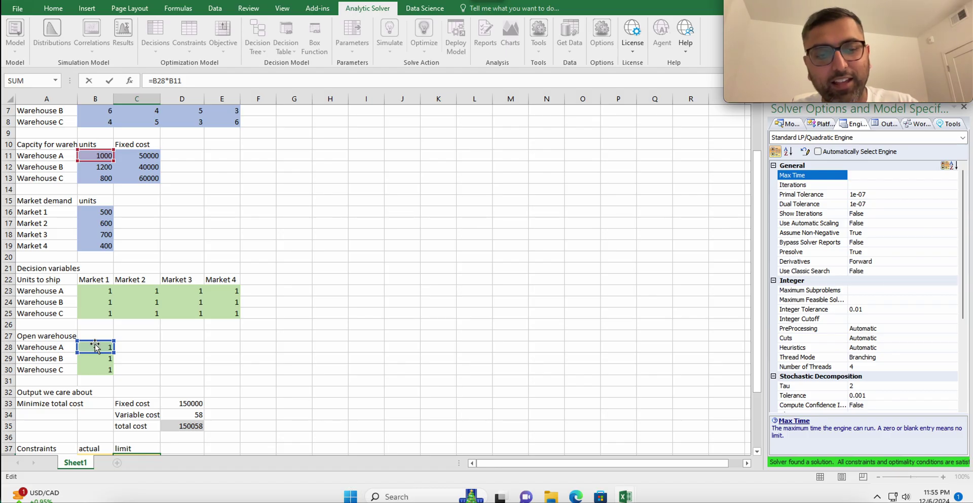
{"action": "key", "text": "Return"}
{"action": "scroll", "coordinate": [96, 314], "scroll_direction": "down", "scroll_amount": 2}
{"action": "left_click", "coordinate": [129, 415]}
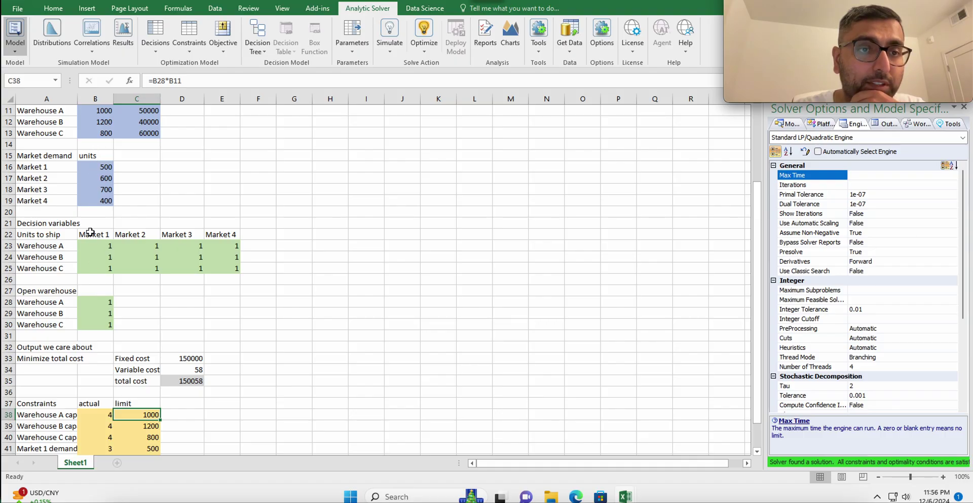
{"action": "left_click", "coordinate": [90, 303]}
{"action": "type", "text": "0"}
{"action": "key", "text": "Return"}
{"action": "key", "text": "Up"}
{"action": "key", "text": "Left"}
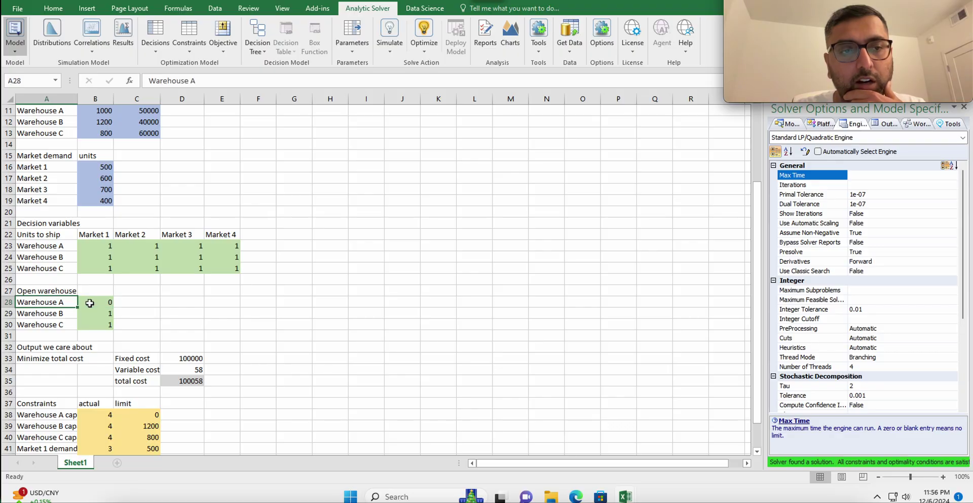
{"action": "left_click", "coordinate": [143, 416]}
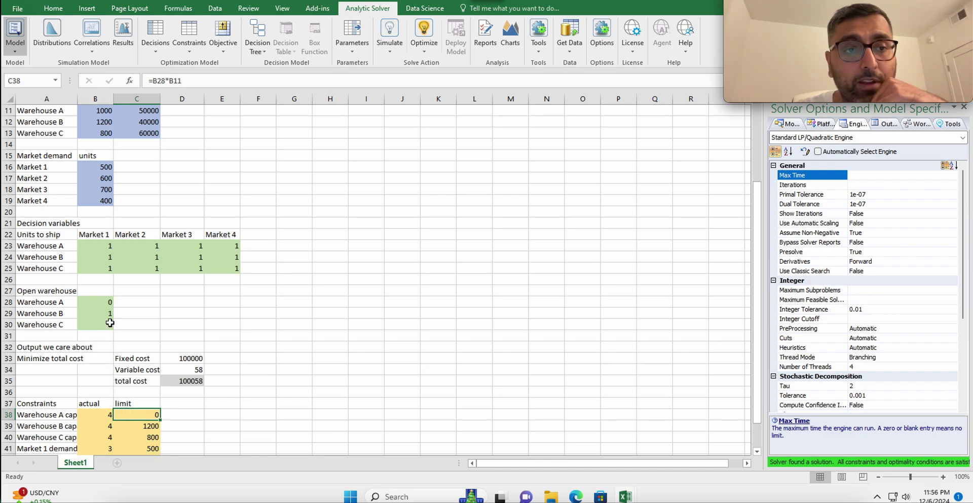
{"action": "left_click", "coordinate": [104, 304]}
{"action": "type", "text": "1"}
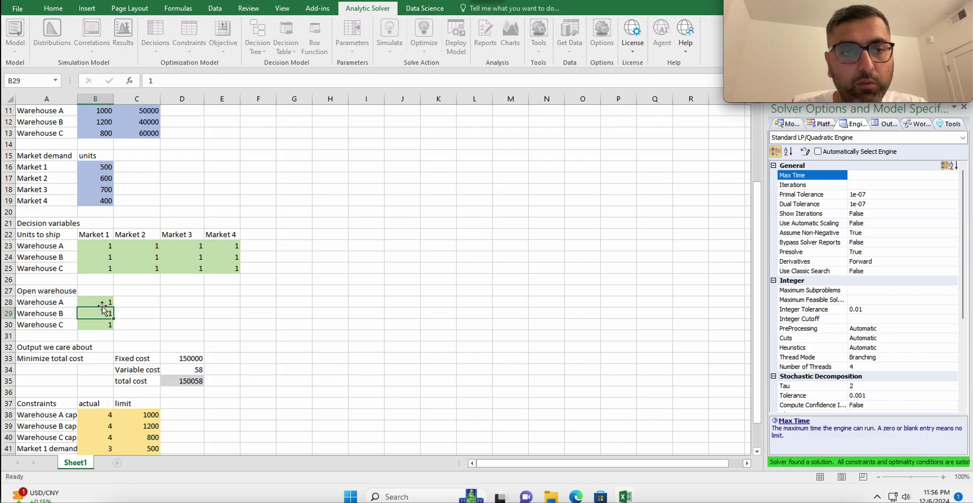
{"action": "left_click", "coordinate": [144, 414]}
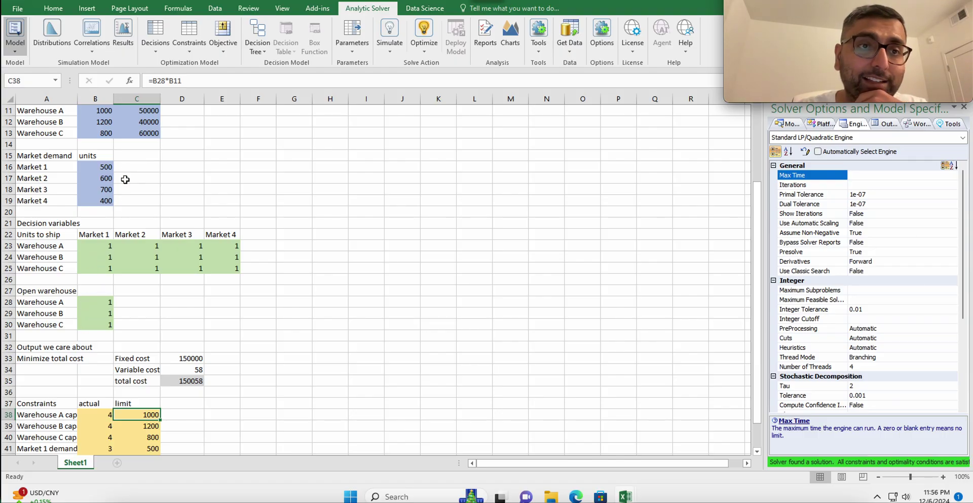
{"action": "scroll", "coordinate": [125, 179], "scroll_direction": "up", "scroll_amount": 1}
{"action": "left_click_drag", "start_coordinate": [102, 145], "coordinate": [102, 167]}
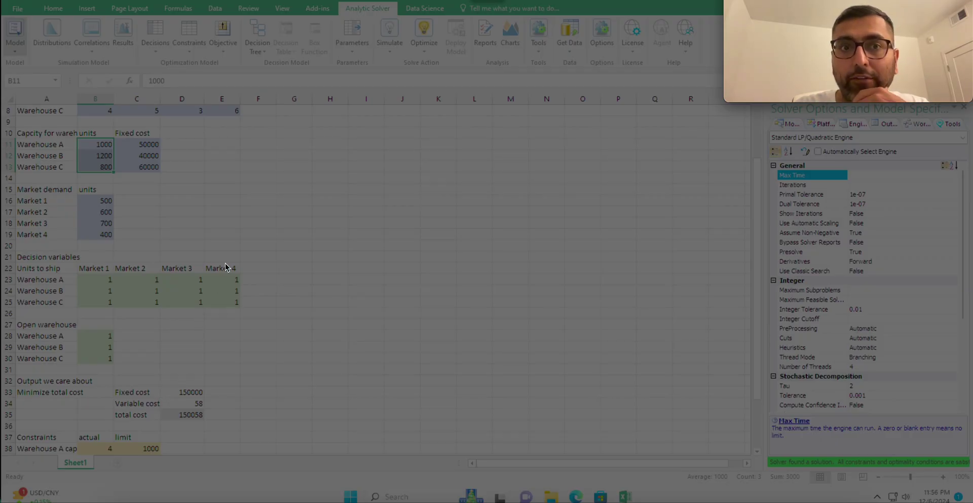
{"action": "scroll", "coordinate": [177, 380], "scroll_direction": "down", "scroll_amount": 1}
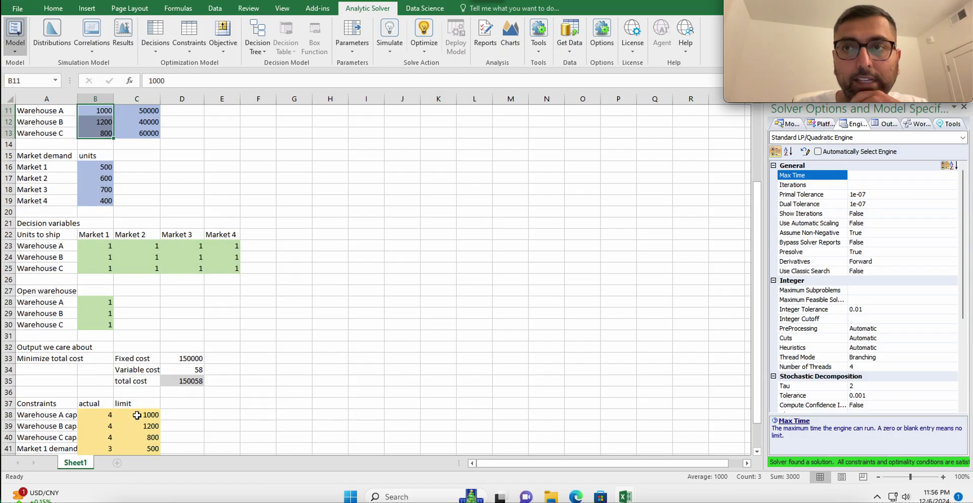
{"action": "scroll", "coordinate": [137, 414], "scroll_direction": "down", "scroll_amount": 1}
{"action": "double_click", "coordinate": [99, 381]}
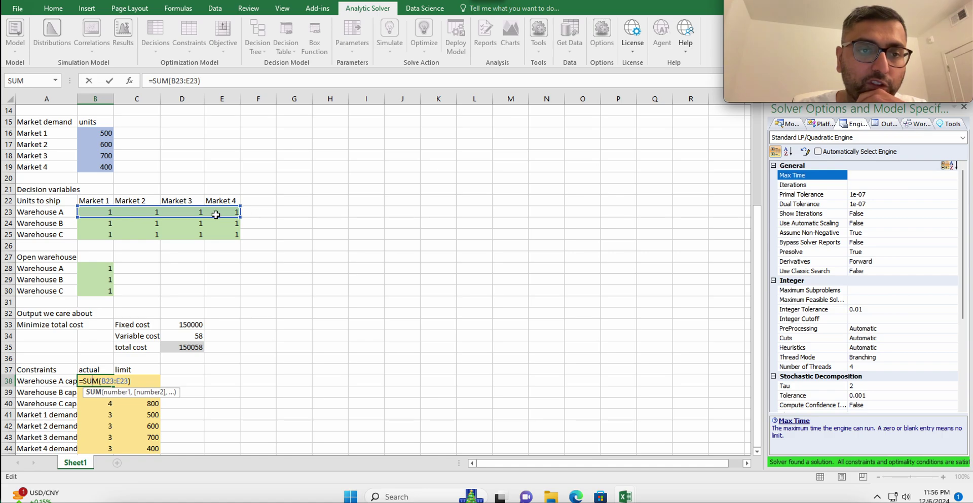
{"action": "key", "text": "ctrl+Return"}
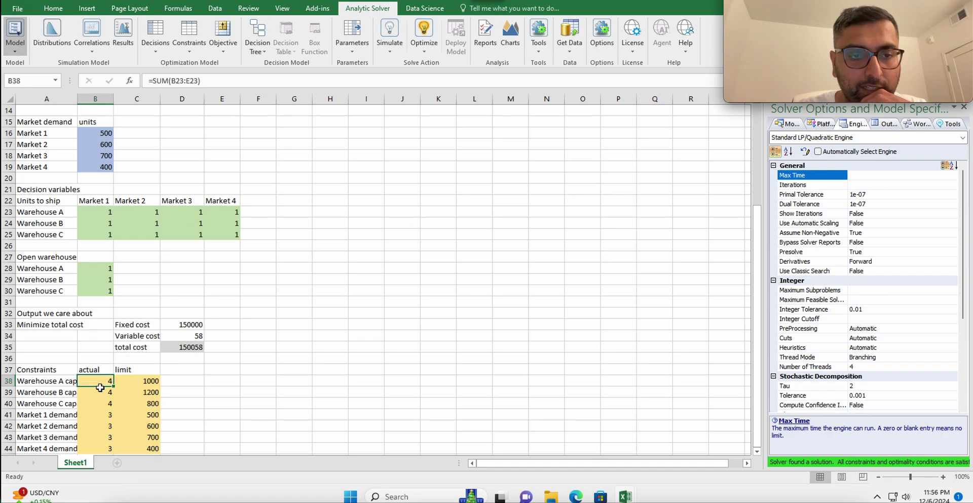
{"action": "left_click_drag", "start_coordinate": [100, 387], "coordinate": [99, 404]}
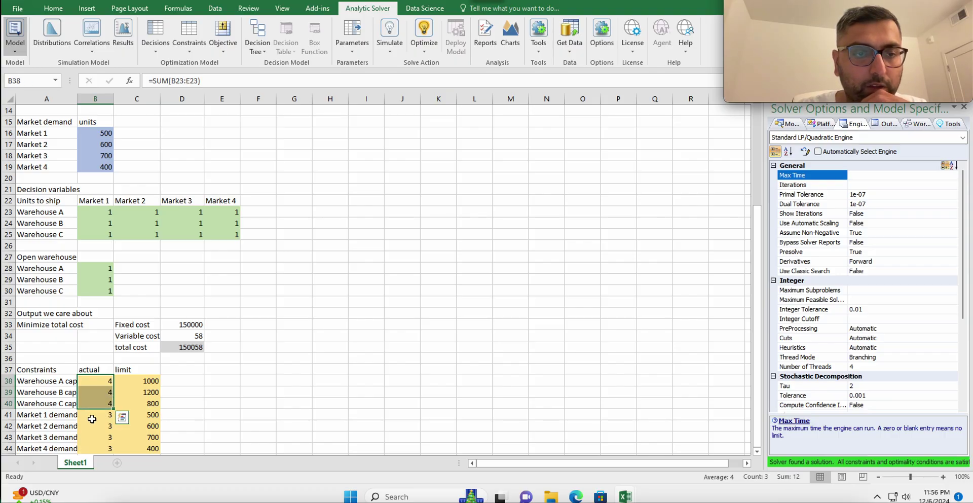
{"action": "left_click", "coordinate": [92, 418]}
{"action": "key", "text": "ctrl+Down"}
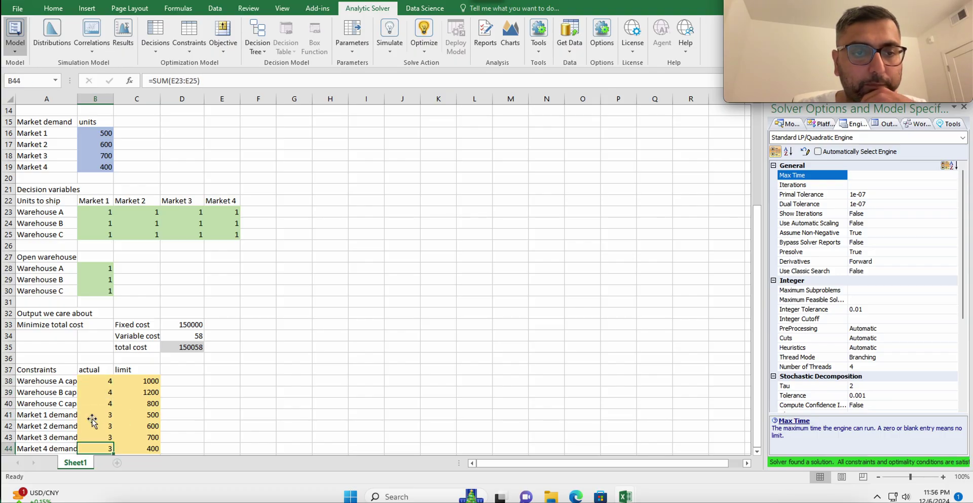
{"action": "double_click", "coordinate": [93, 416]}
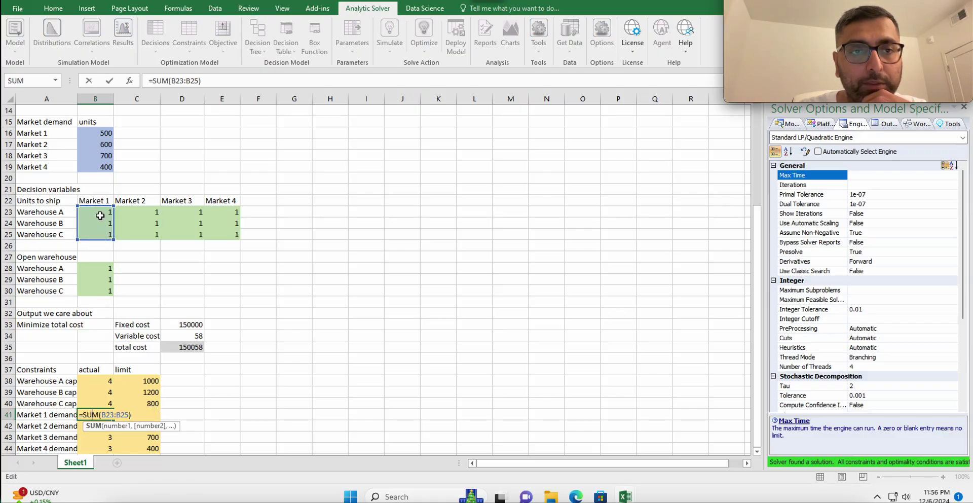
{"action": "double_click", "coordinate": [145, 415]}
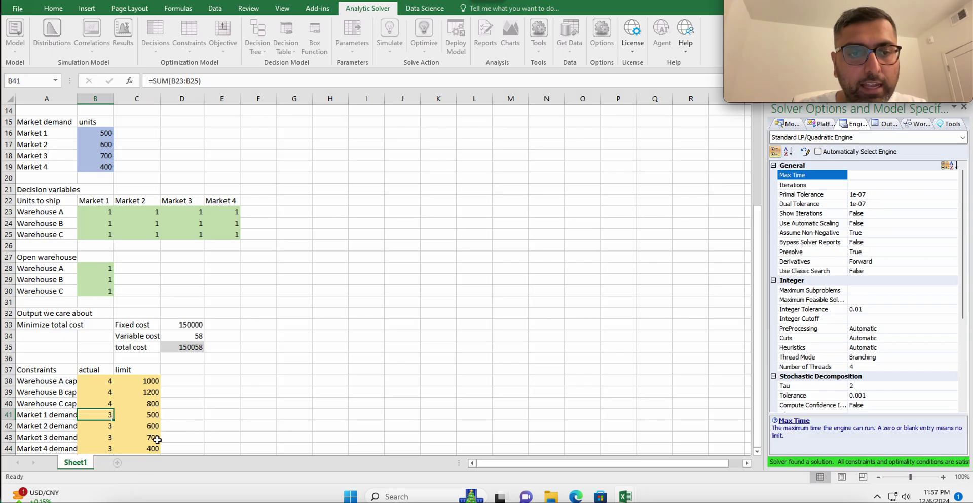
{"action": "type", "text": "=B16"}
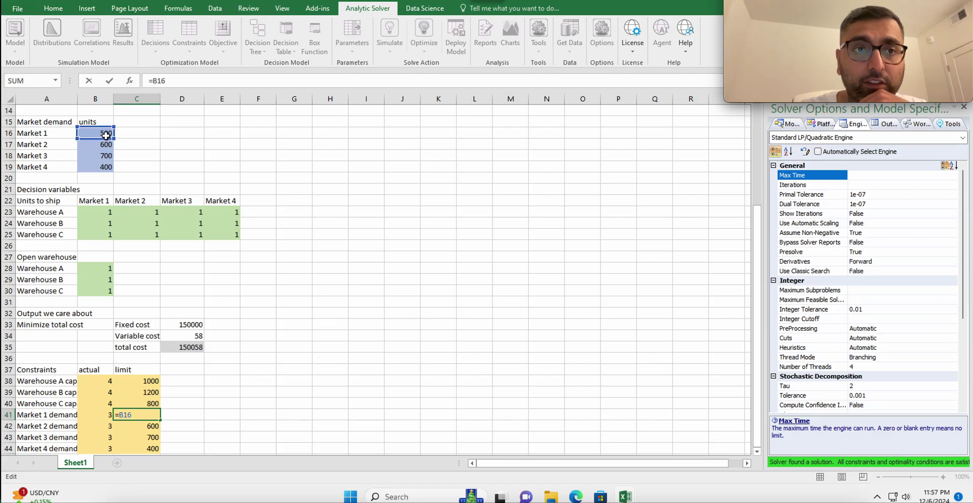
{"action": "key", "text": "ctrl+Return"}
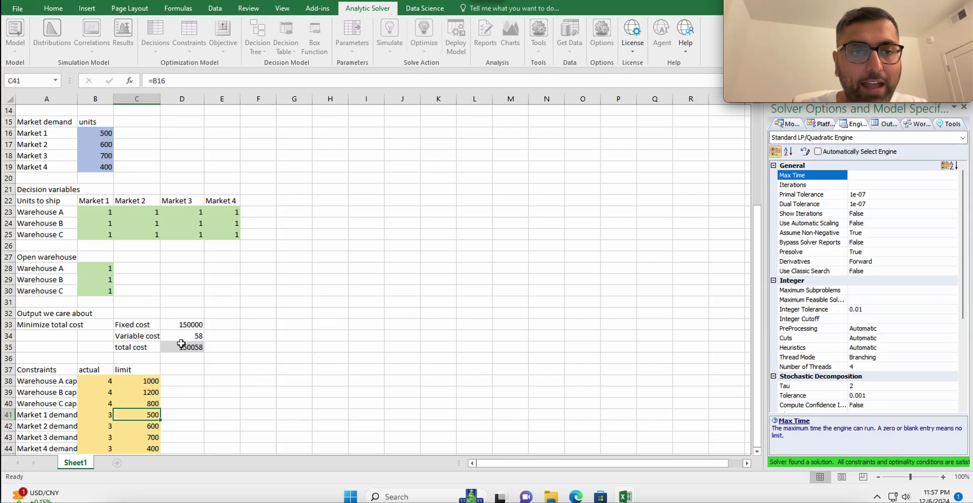
{"action": "scroll", "coordinate": [151, 290], "scroll_direction": "up", "scroll_amount": 4}
{"action": "scroll", "coordinate": [151, 290], "scroll_direction": "up", "scroll_amount": 1}
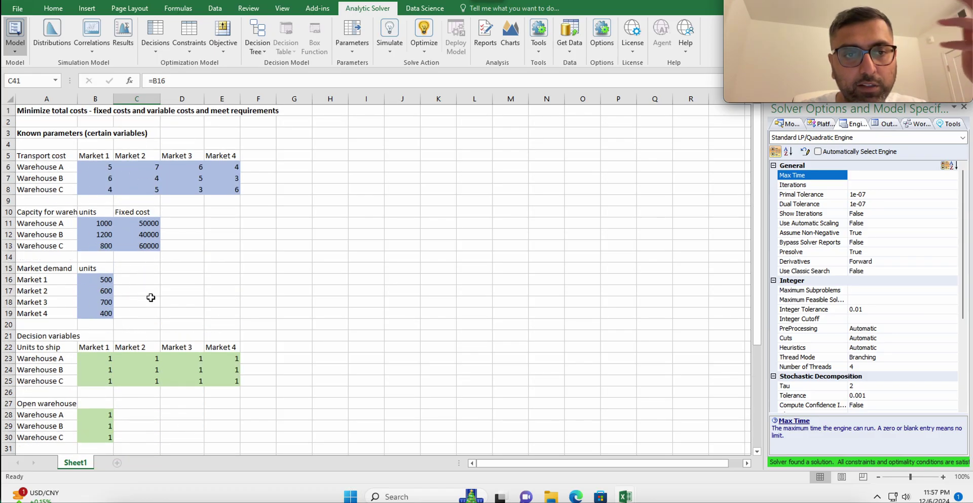
{"action": "left_click_drag", "start_coordinate": [56, 340], "coordinate": [234, 439]}
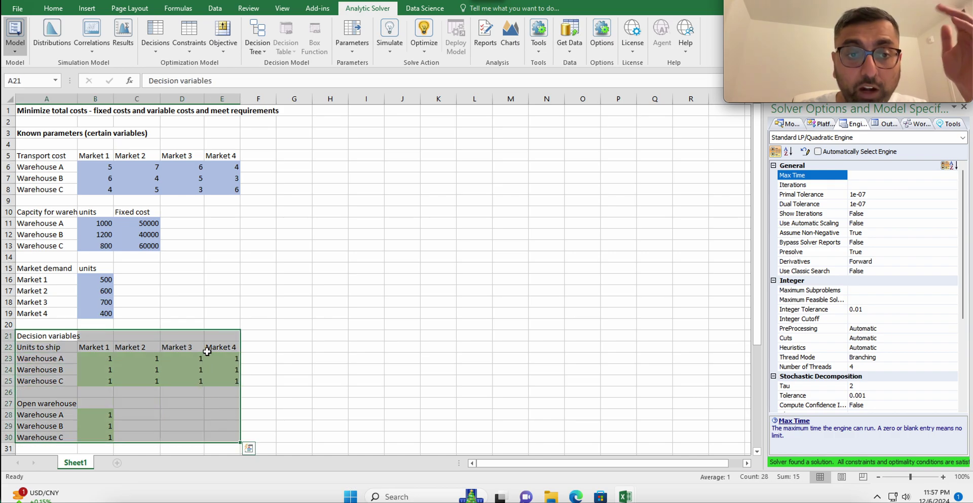
{"action": "scroll", "coordinate": [202, 403], "scroll_direction": "down", "scroll_amount": 1}
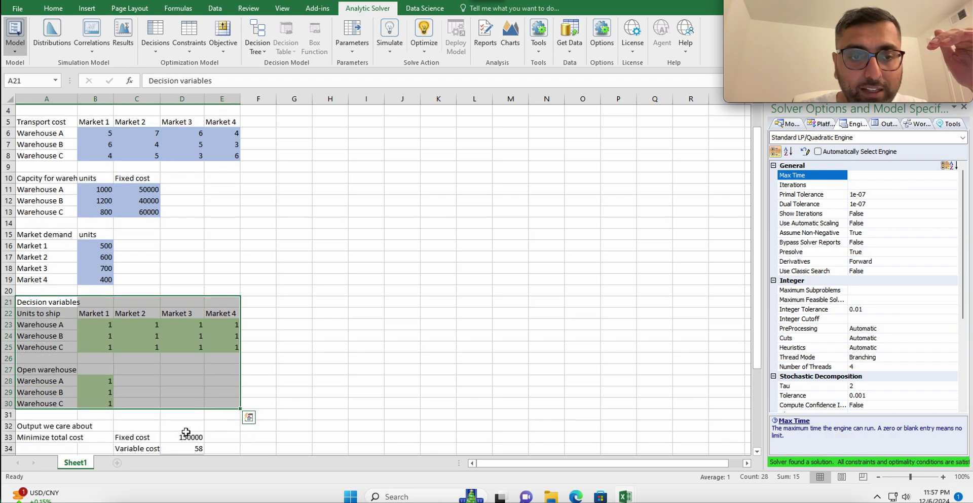
{"action": "scroll", "coordinate": [186, 432], "scroll_direction": "down", "scroll_amount": 2}
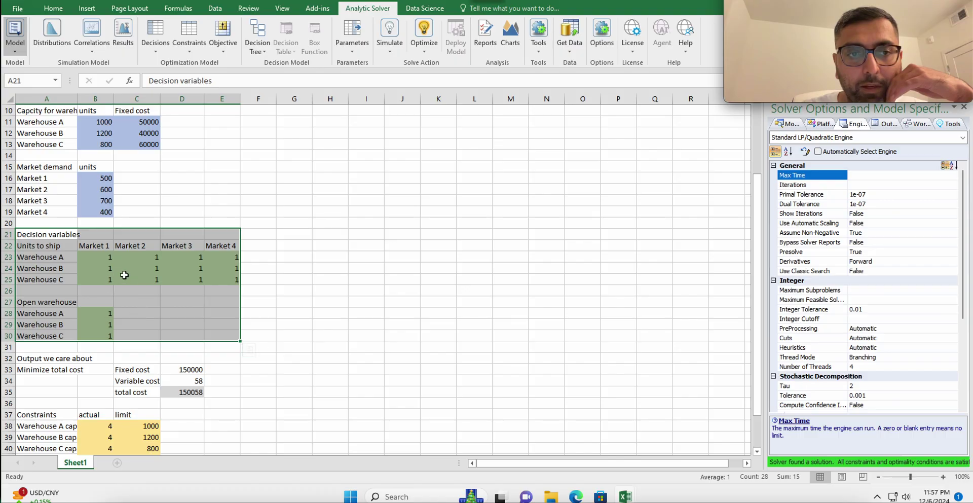
{"action": "left_click", "coordinate": [174, 394]}
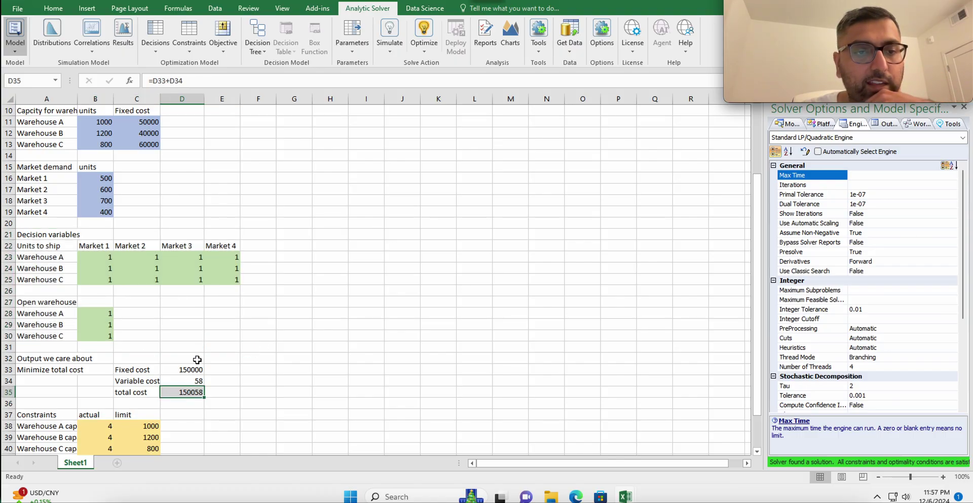
{"action": "scroll", "coordinate": [197, 360], "scroll_direction": "down", "scroll_amount": 2}
{"action": "left_click_drag", "start_coordinate": [89, 360], "coordinate": [147, 422]}
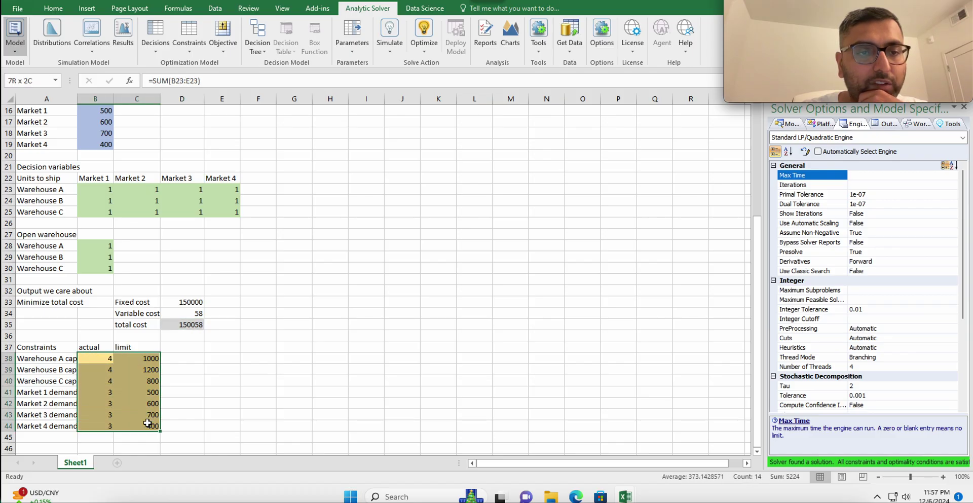
{"action": "scroll", "coordinate": [126, 289], "scroll_direction": "up", "scroll_amount": 2}
{"action": "left_click_drag", "start_coordinate": [102, 256], "coordinate": [223, 284]}
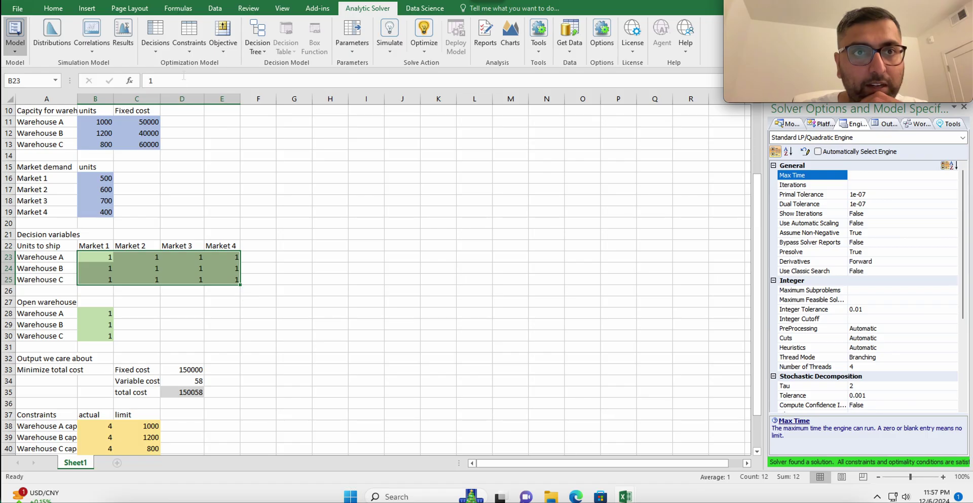
{"action": "left_click", "coordinate": [157, 49]}
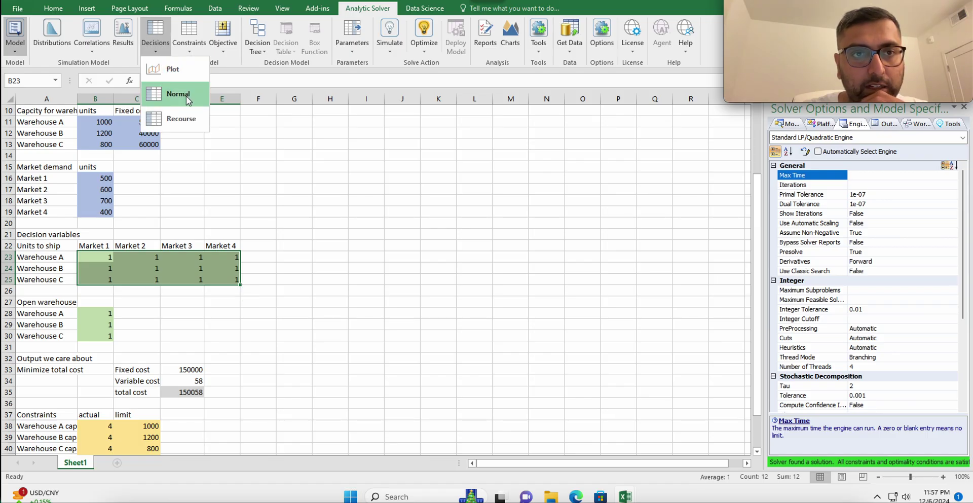
{"action": "left_click", "coordinate": [132, 317]}
{"action": "left_click", "coordinate": [102, 315]}
{"action": "left_click_drag", "start_coordinate": [103, 315], "coordinate": [104, 336]}
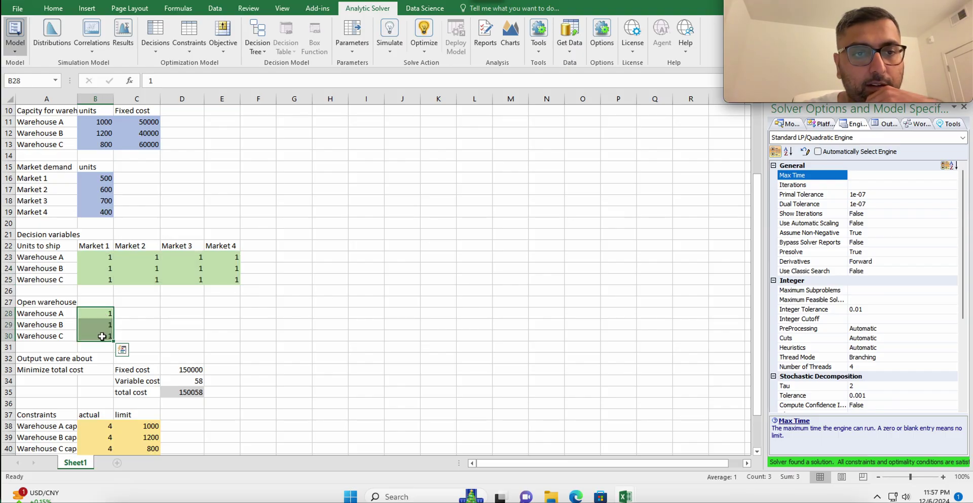
{"action": "left_click", "coordinate": [152, 49]}
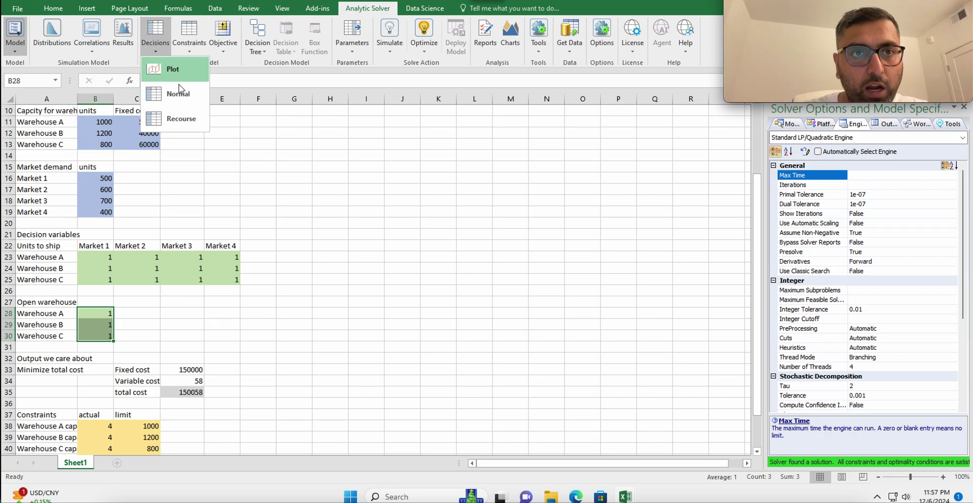
{"action": "left_click", "coordinate": [179, 93]}
{"action": "left_click", "coordinate": [189, 35]}
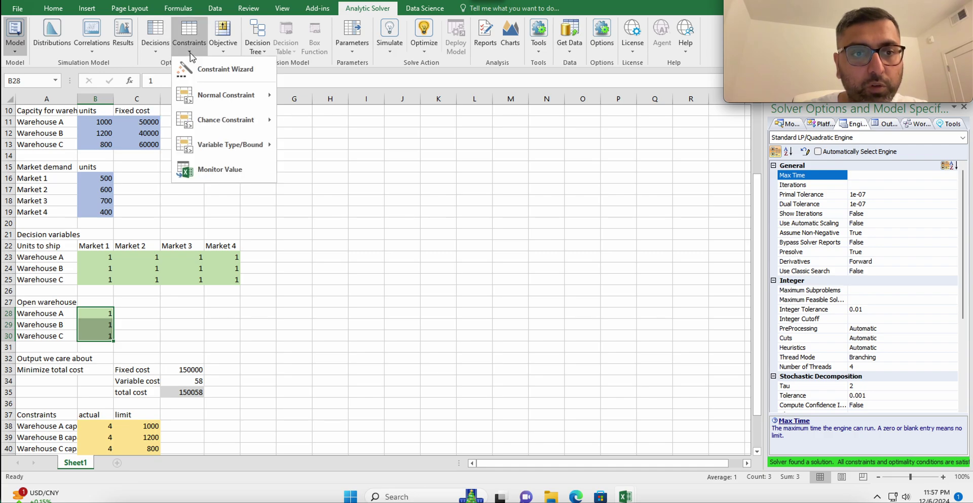
{"action": "mouse_move", "coordinate": [234, 147]}
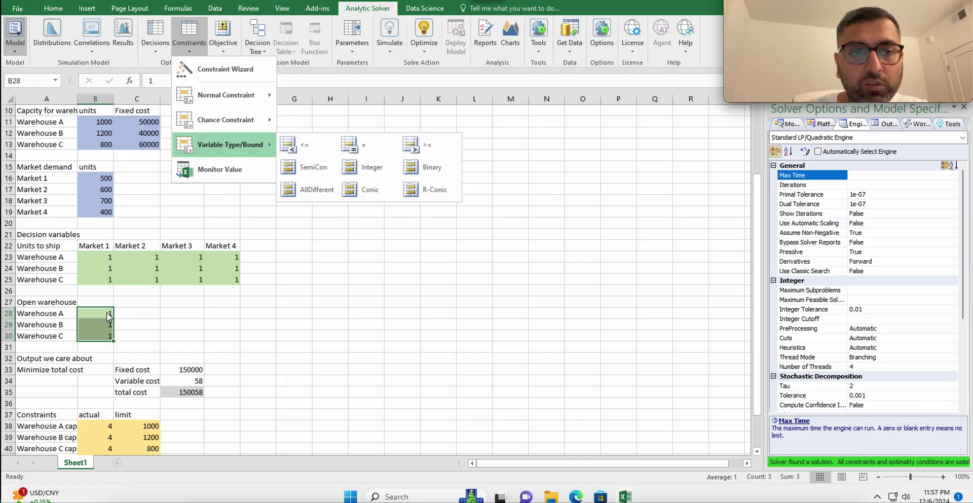
{"action": "left_click", "coordinate": [173, 390]}
{"action": "left_click", "coordinate": [173, 391]}
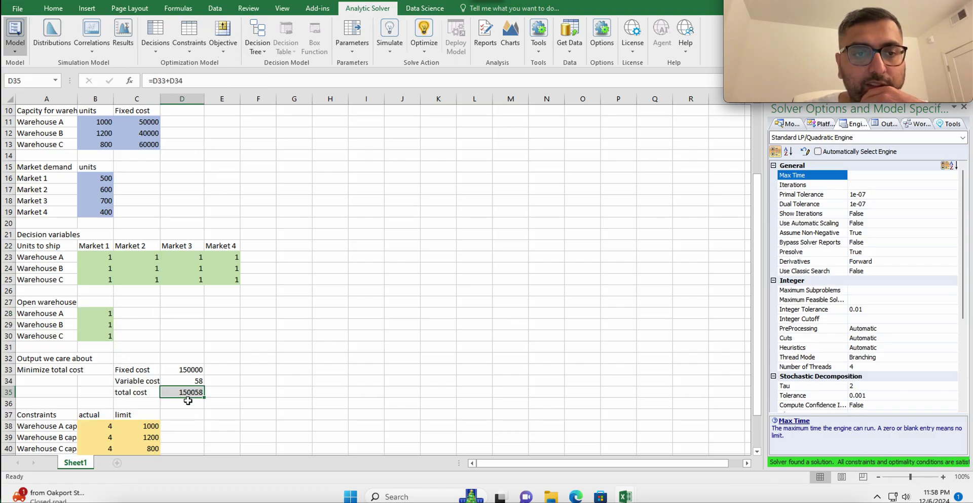
{"action": "left_click", "coordinate": [224, 52]}
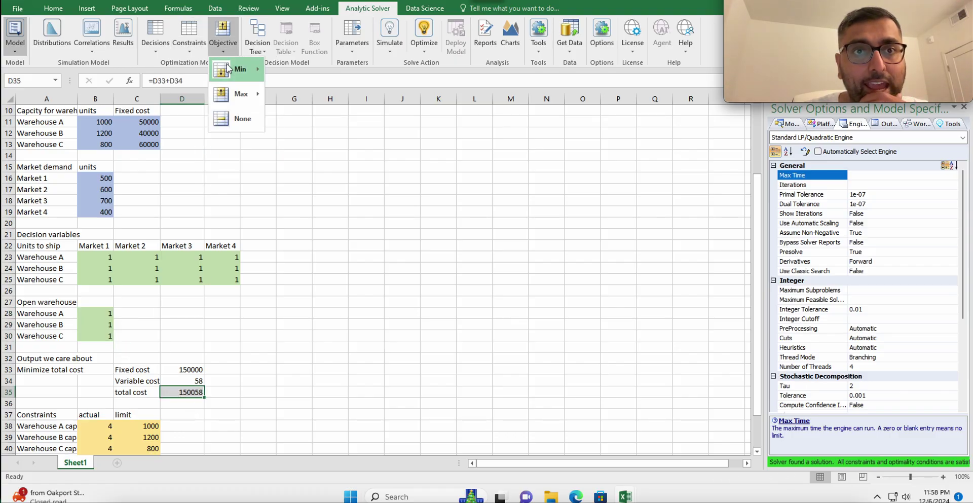
{"action": "mouse_move", "coordinate": [249, 75]}
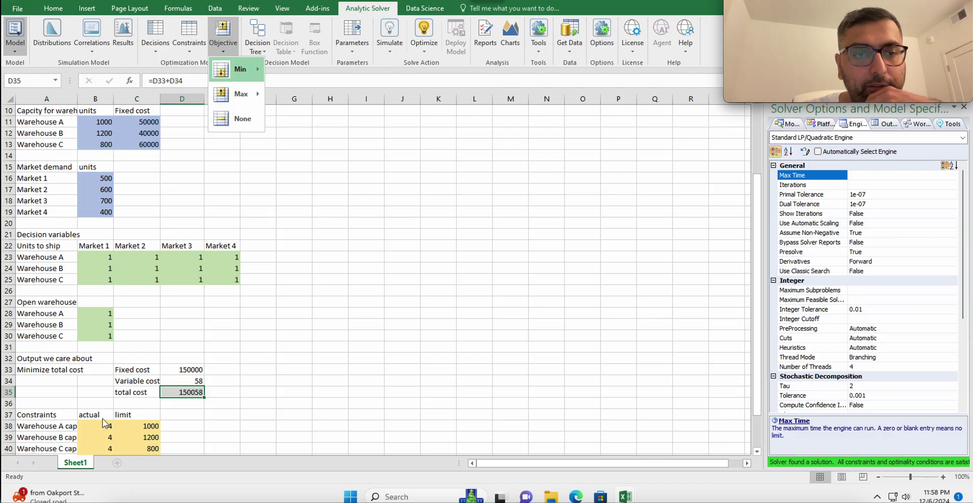
{"action": "left_click", "coordinate": [133, 300]}
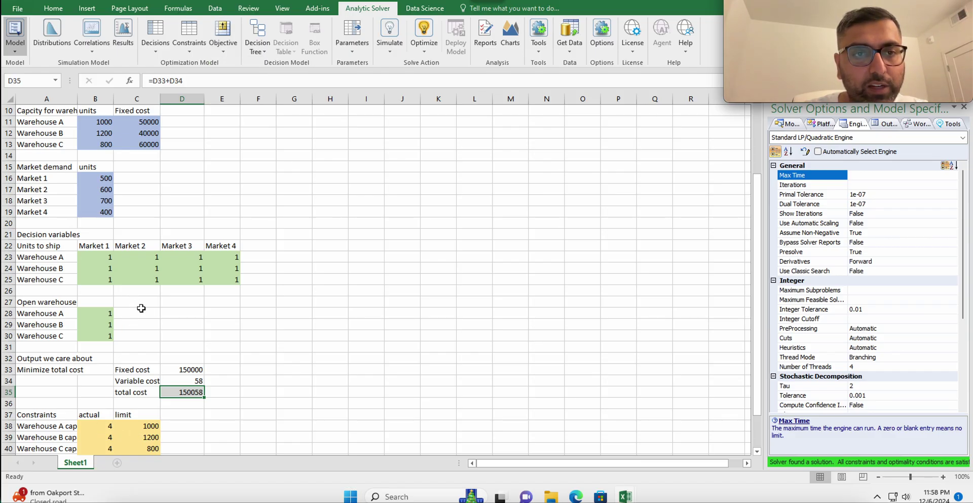
{"action": "scroll", "coordinate": [134, 304], "scroll_direction": "down", "scroll_amount": 3}
{"action": "left_click_drag", "start_coordinate": [97, 325], "coordinate": [97, 391]}
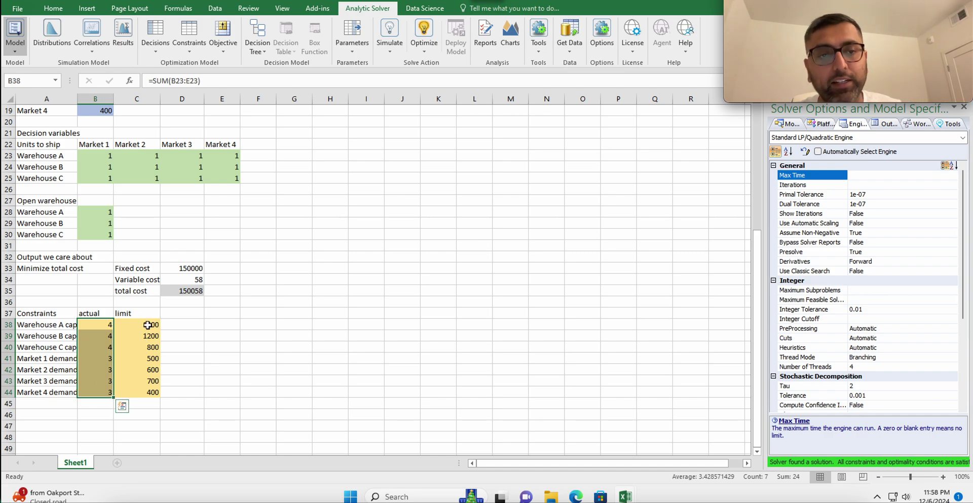
{"action": "left_click", "coordinate": [143, 359]}
{"action": "left_click_drag", "start_coordinate": [143, 360], "coordinate": [143, 393]}
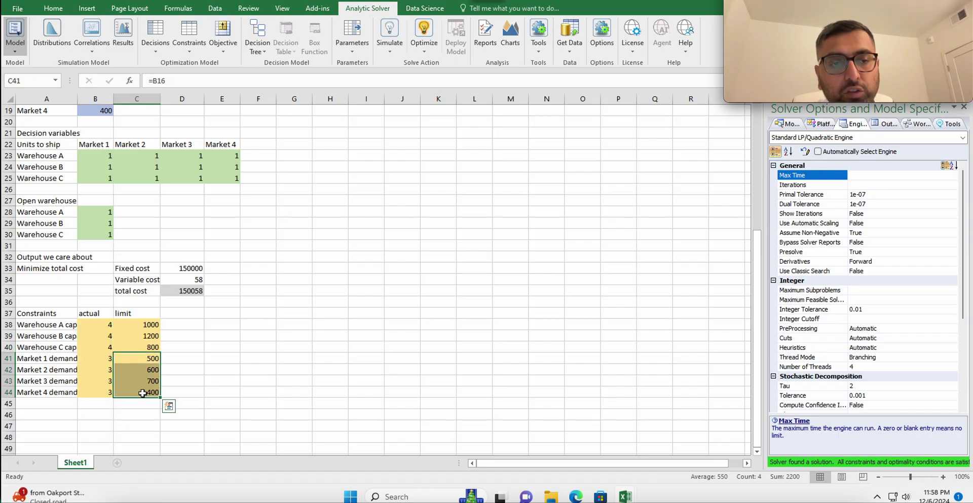
{"action": "left_click_drag", "start_coordinate": [142, 325], "coordinate": [141, 347]}
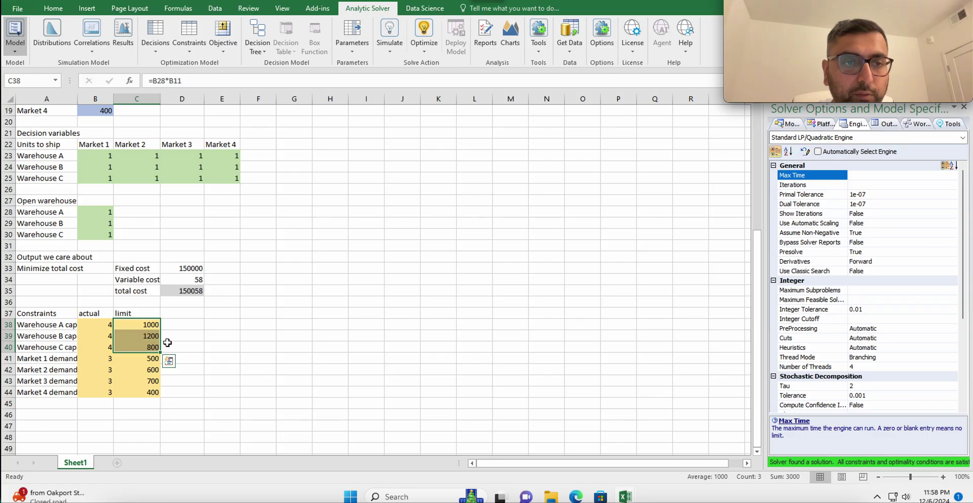
Delete the $D$23 = 500 bound from the Solver model, keeping the $B$28:$B$30 binary constraint.
{"action": "left_click", "coordinate": [783, 127]}
{"action": "scroll", "coordinate": [859, 225], "scroll_direction": "up", "scroll_amount": 2}
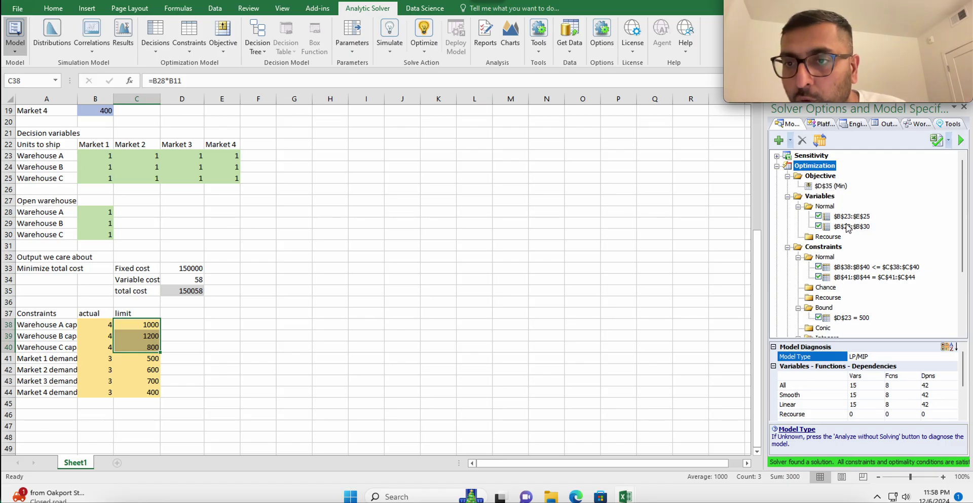
{"action": "right_click", "coordinate": [858, 318]}
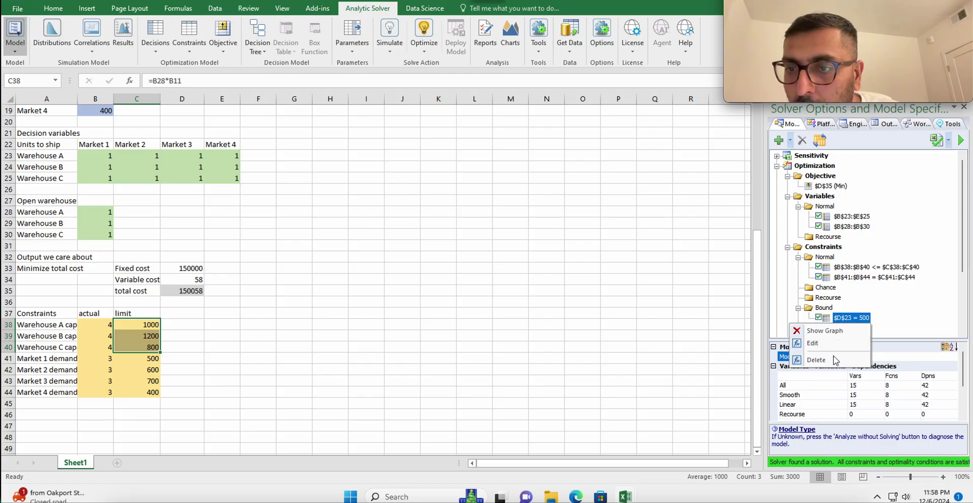
{"action": "left_click", "coordinate": [816, 359]}
{"action": "scroll", "coordinate": [964, 252], "scroll_direction": "down", "scroll_amount": 2}
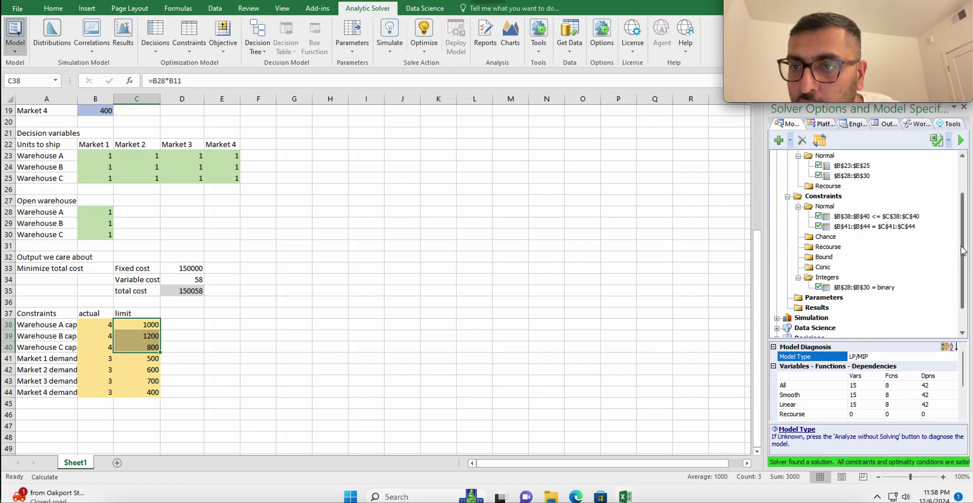
{"action": "scroll", "coordinate": [964, 250], "scroll_direction": "down", "scroll_amount": 1}
{"action": "left_click", "coordinate": [872, 278]}
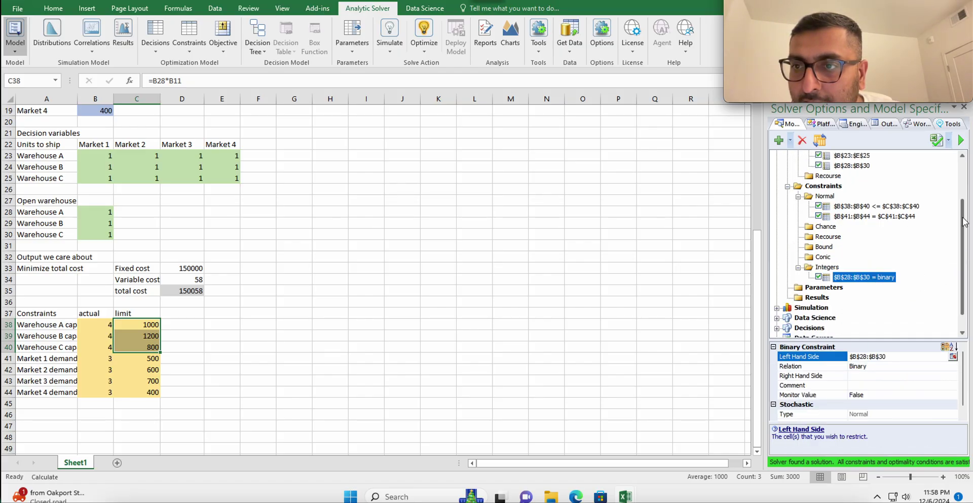
{"action": "scroll", "coordinate": [962, 222], "scroll_direction": "up", "scroll_amount": 3}
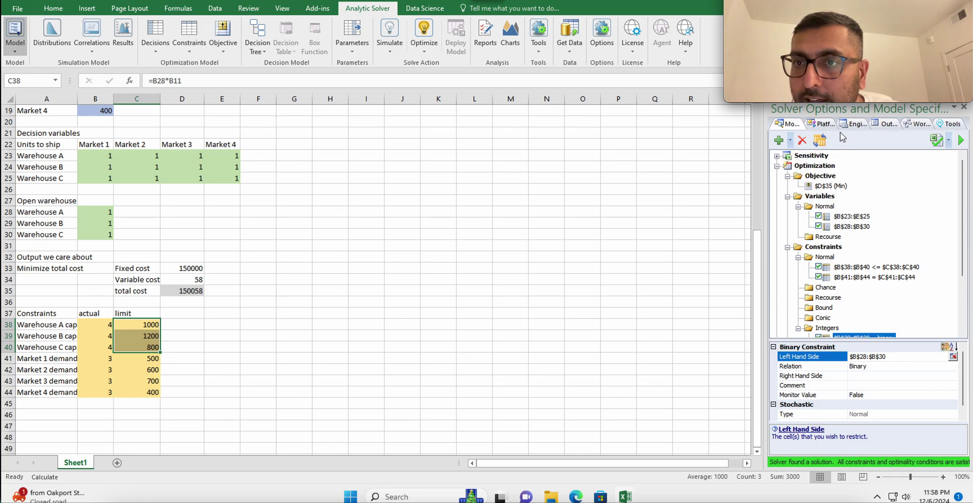
{"action": "left_click", "coordinate": [855, 125]}
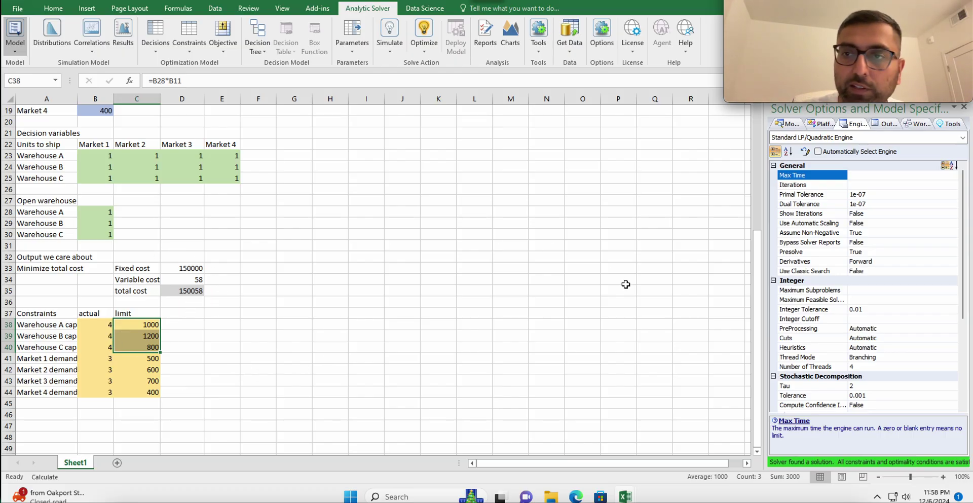
Confirm the Standard LP/Quadratic Engine's Integer Tolerance is 0.01 and start an optimization run.
{"action": "left_click", "coordinate": [867, 311]}
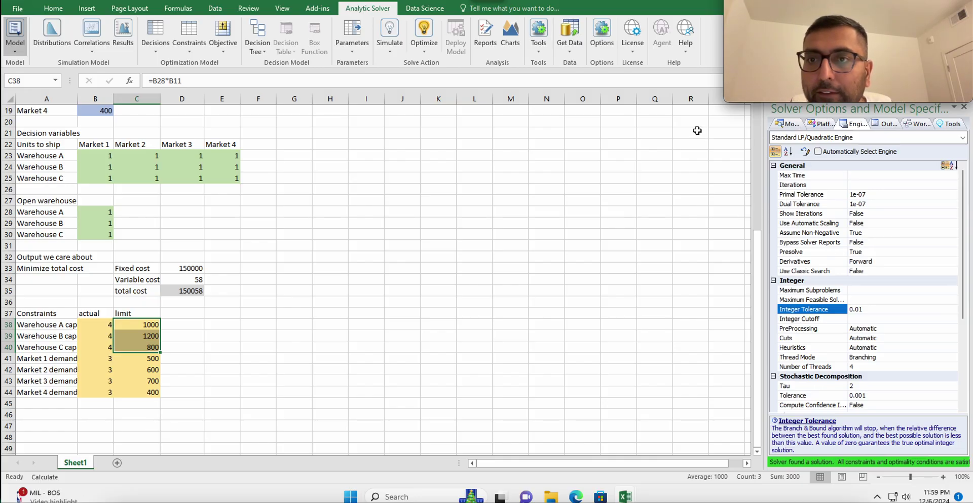
{"action": "left_click", "coordinate": [422, 53]}
Solve the complete model and review shipments B23:E25 and the 100100 total cost in D35.
{"action": "left_click", "coordinate": [427, 65]}
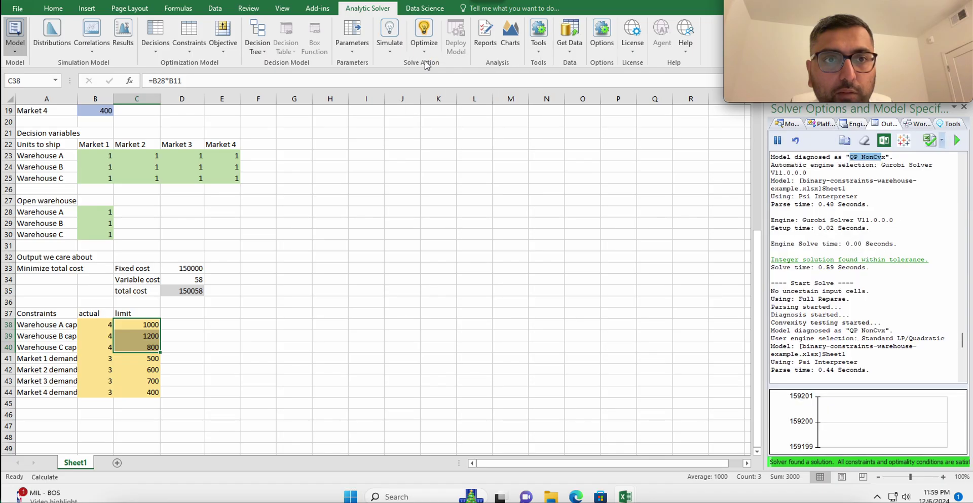
{"action": "left_click", "coordinate": [202, 312]}
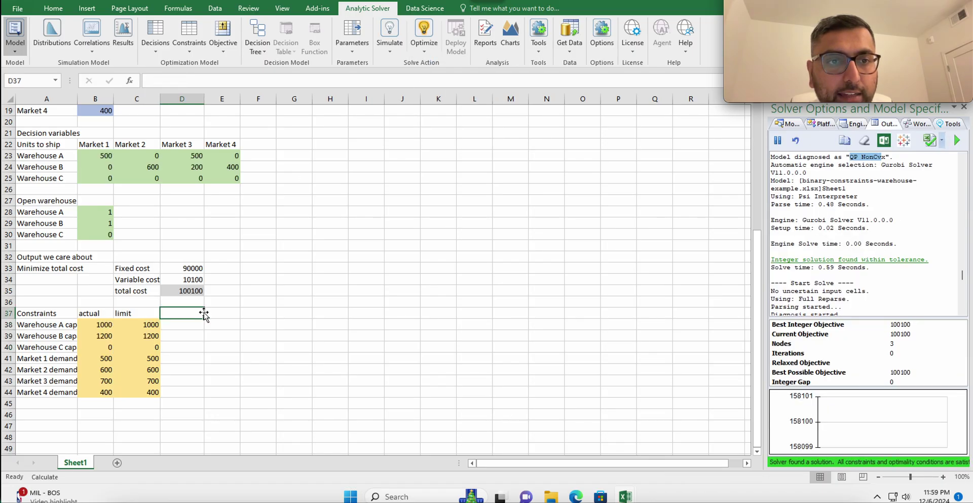
{"action": "left_click_drag", "start_coordinate": [105, 156], "coordinate": [215, 178]}
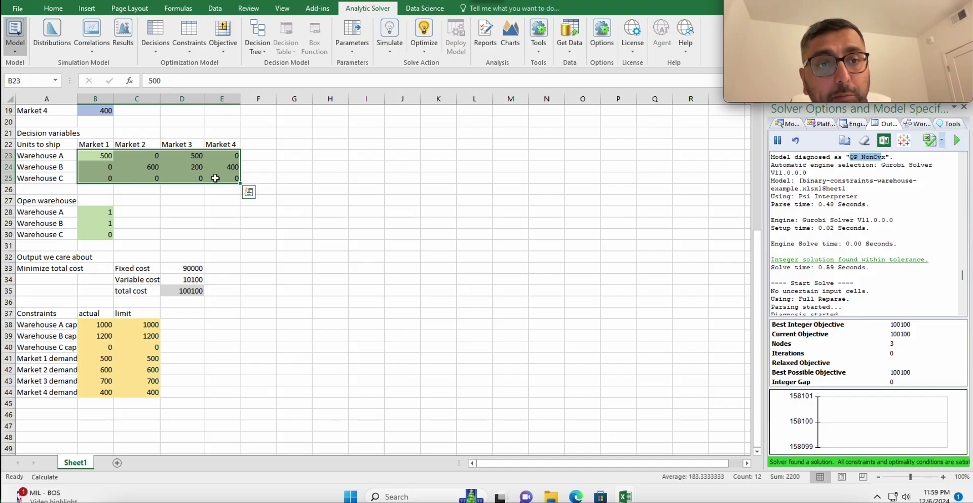
{"action": "left_click", "coordinate": [177, 290]}
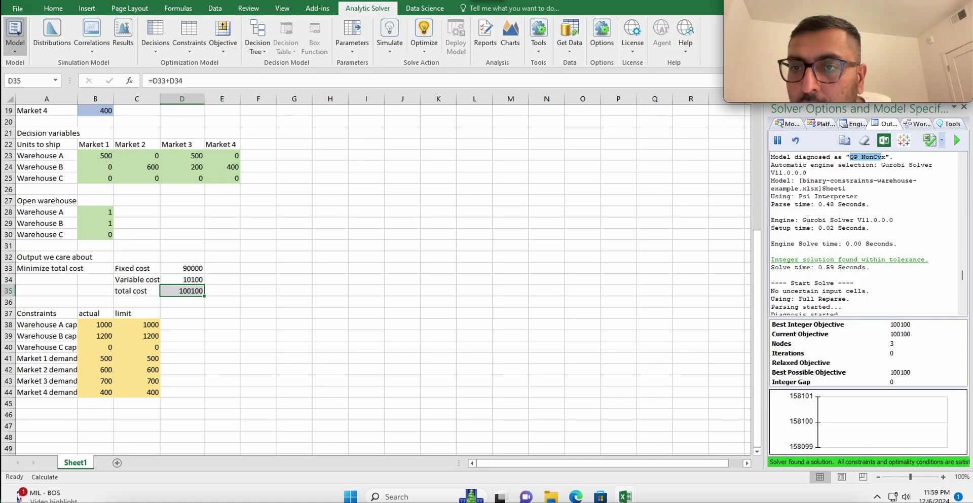
{"action": "left_click_drag", "start_coordinate": [802, 219], "coordinate": [865, 223]}
{"action": "left_click", "coordinate": [857, 124]}
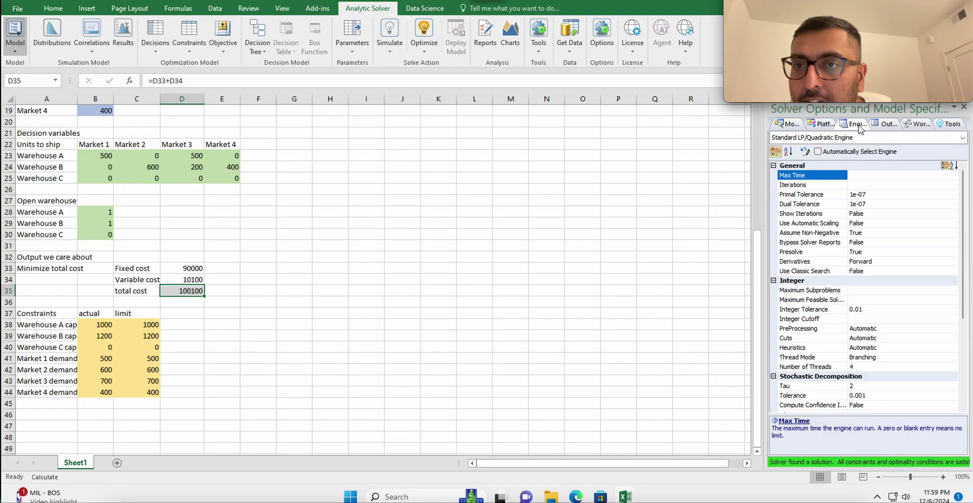
Re-solve the complete problem with the Standard LP/Quadratic engine, total cost staying 100100.
{"action": "left_click", "coordinate": [821, 137]}
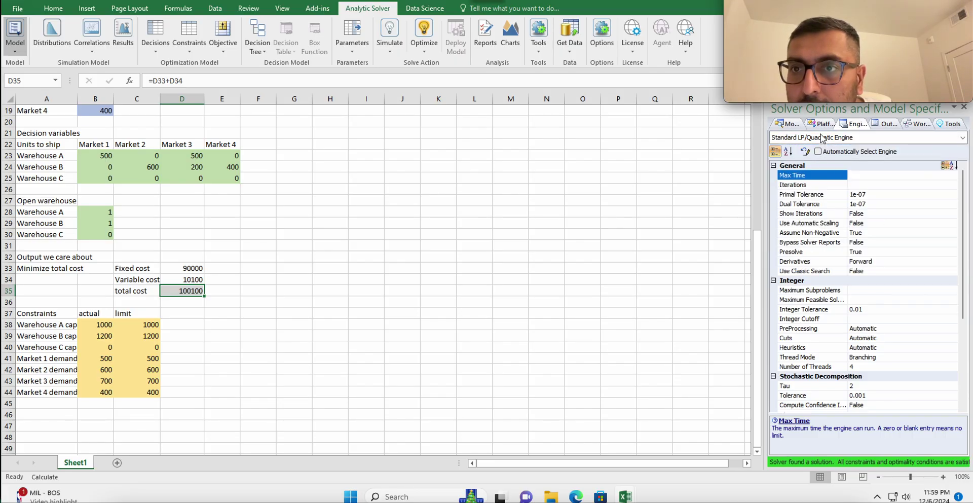
{"action": "left_click", "coordinate": [424, 46]}
{"action": "left_click", "coordinate": [428, 67]}
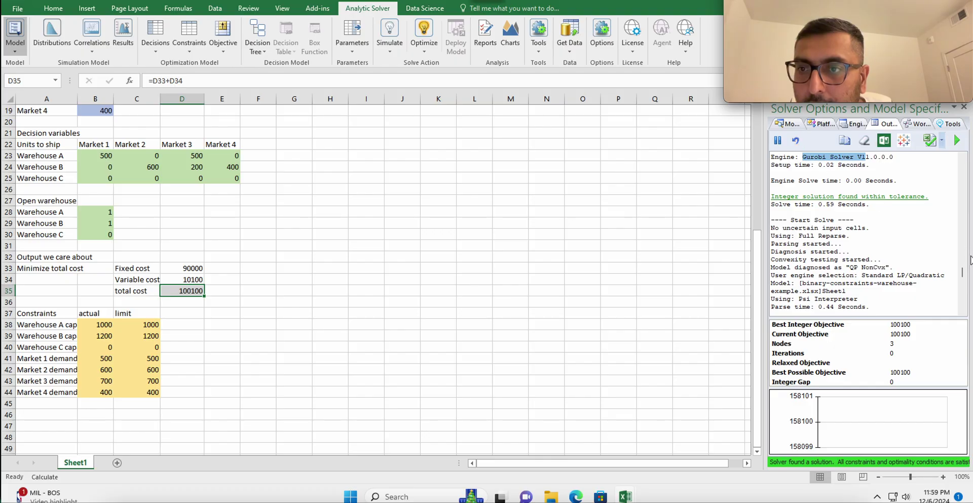
Check the latest log's engine and LP/MIP diagnosis, inspect D23, and show Normal Constraint options.
{"action": "left_click_drag", "start_coordinate": [862, 275], "coordinate": [940, 276]}
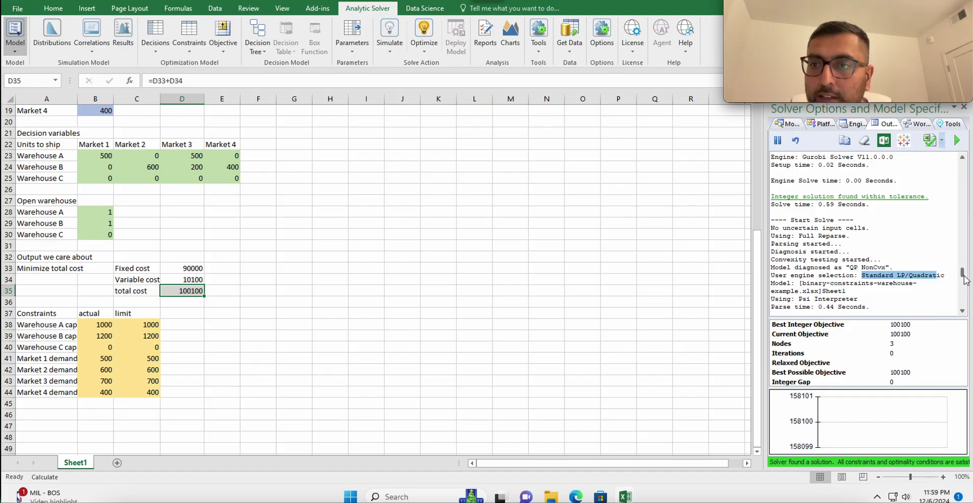
{"action": "left_click_drag", "start_coordinate": [965, 279], "coordinate": [964, 307]}
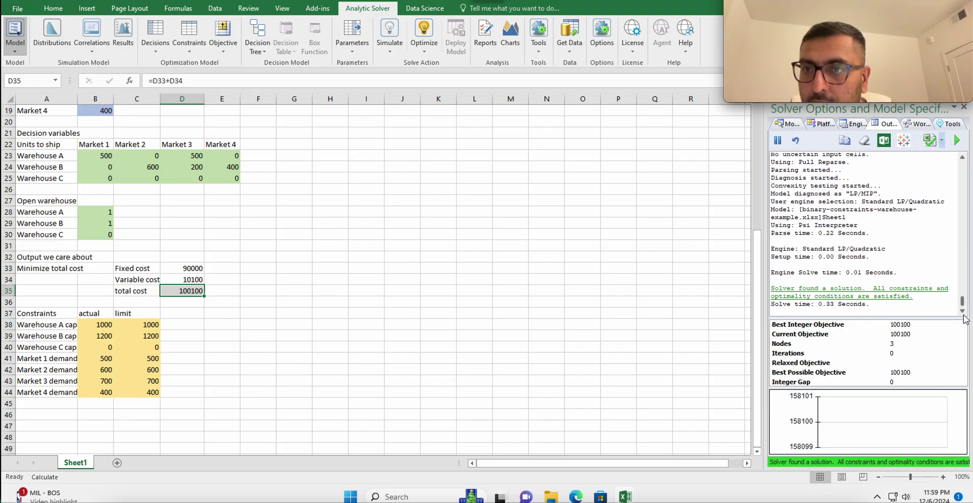
{"action": "left_click_drag", "start_coordinate": [862, 202], "coordinate": [932, 209]}
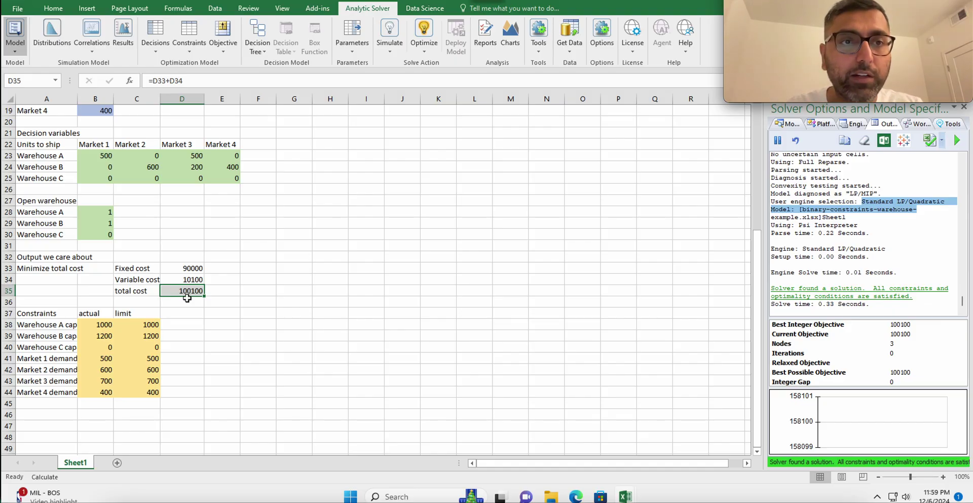
{"action": "left_click", "coordinate": [188, 154]}
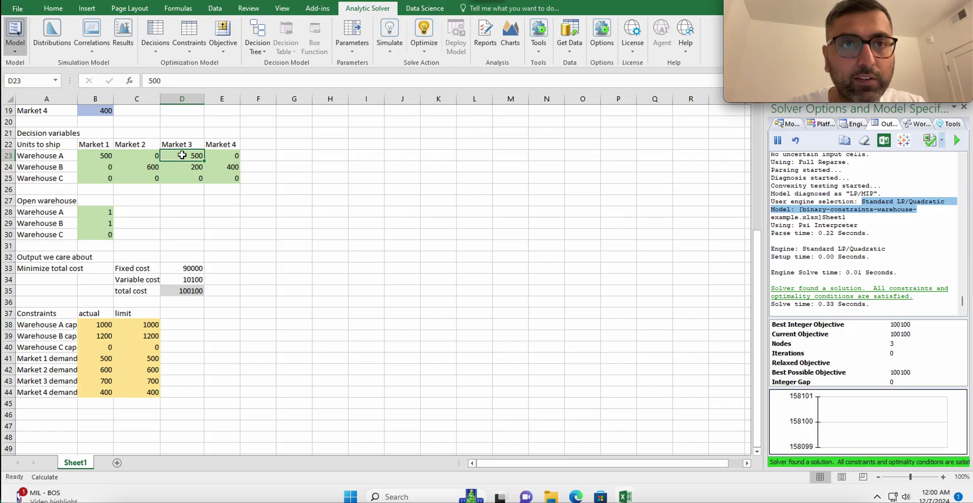
{"action": "left_click", "coordinate": [189, 38]}
{"action": "mouse_move", "coordinate": [219, 102]}
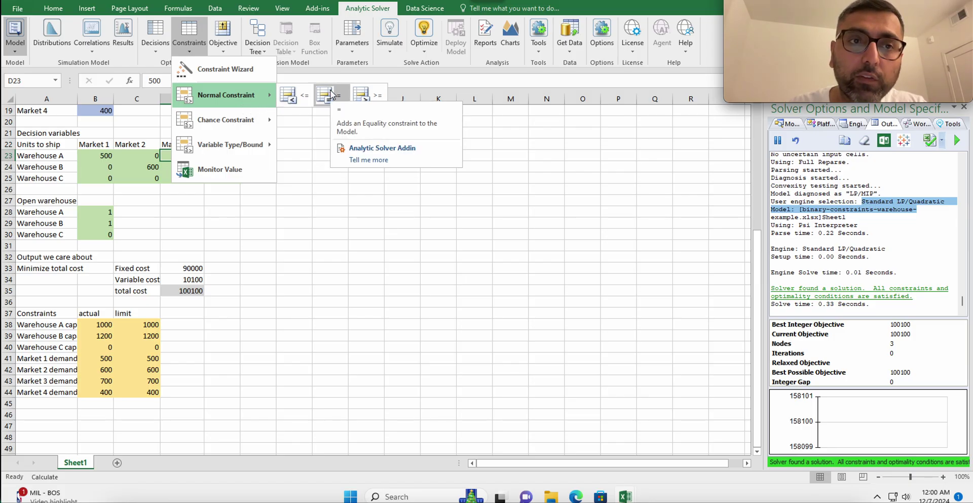
Revisit total cost D35 and the Constraints list, then switch to the problem-statement slide.
{"action": "key", "text": "Escape"}
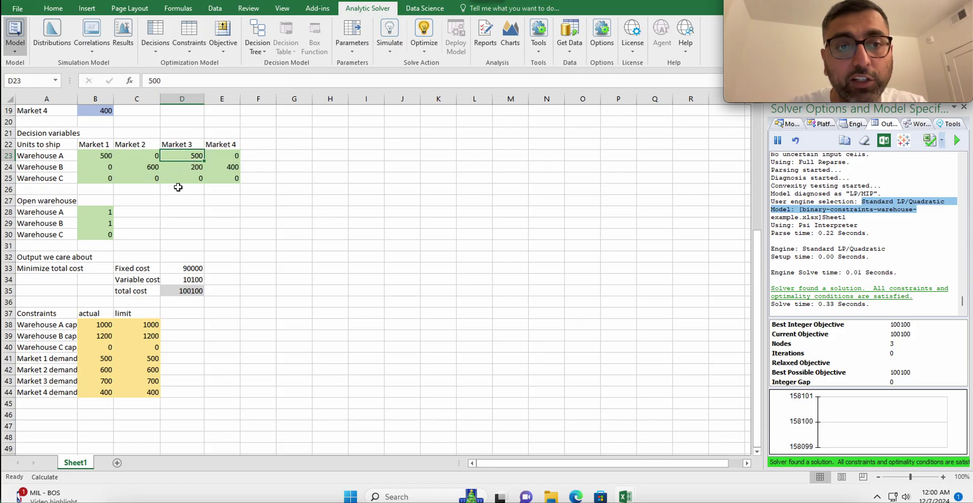
{"action": "left_click", "coordinate": [183, 291]}
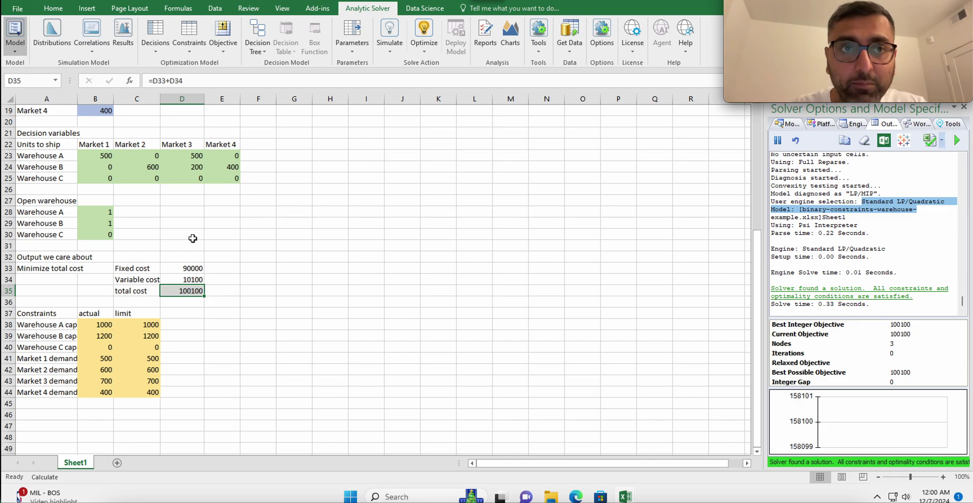
{"action": "left_click", "coordinate": [189, 48]}
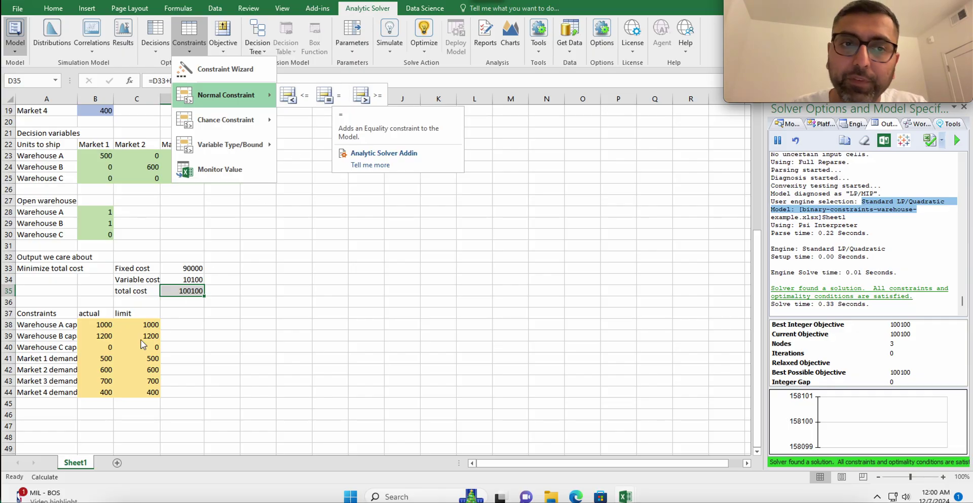
{"action": "key", "text": "super+Tab"}
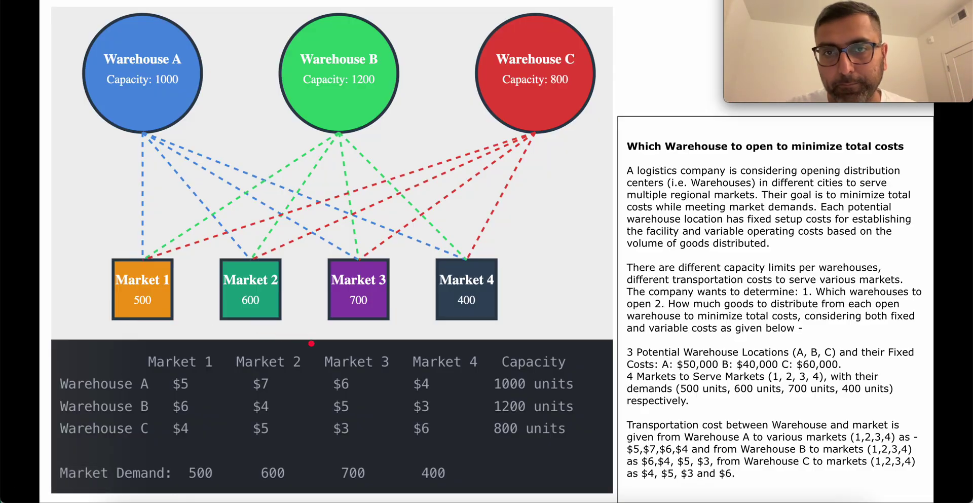
Advance through the recap slides—parameters, variables, costs, constraints, formulas, Solver setup—to the solution diagram.
{"action": "key", "text": "Right"}
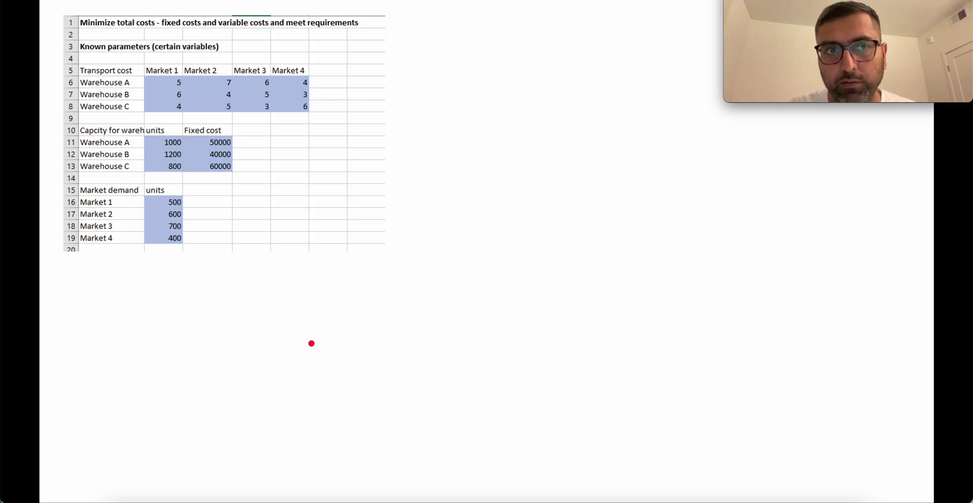
{"action": "key", "text": "Right"}
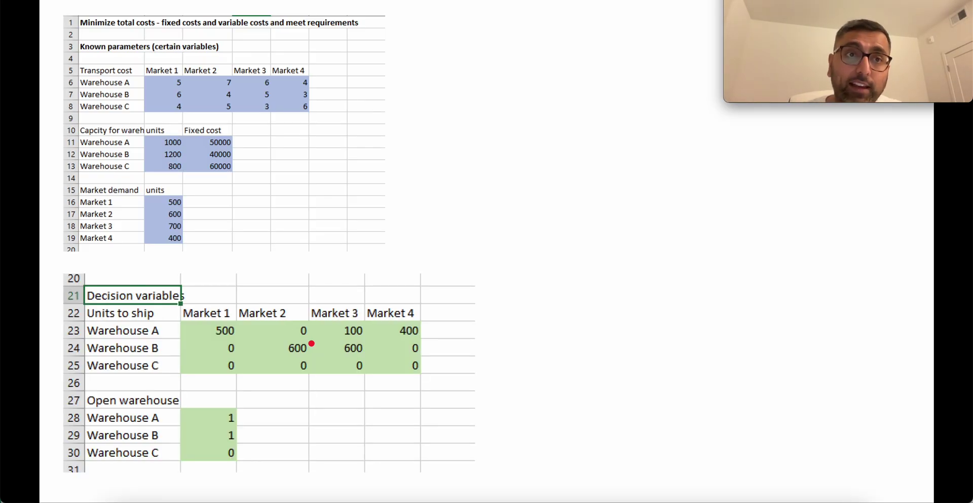
{"action": "key", "text": "Right"}
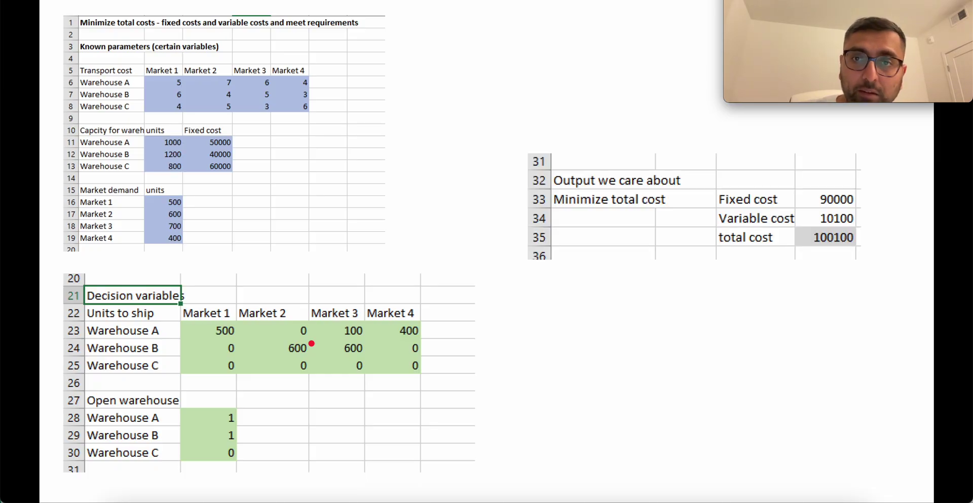
{"action": "key", "text": "Right"}
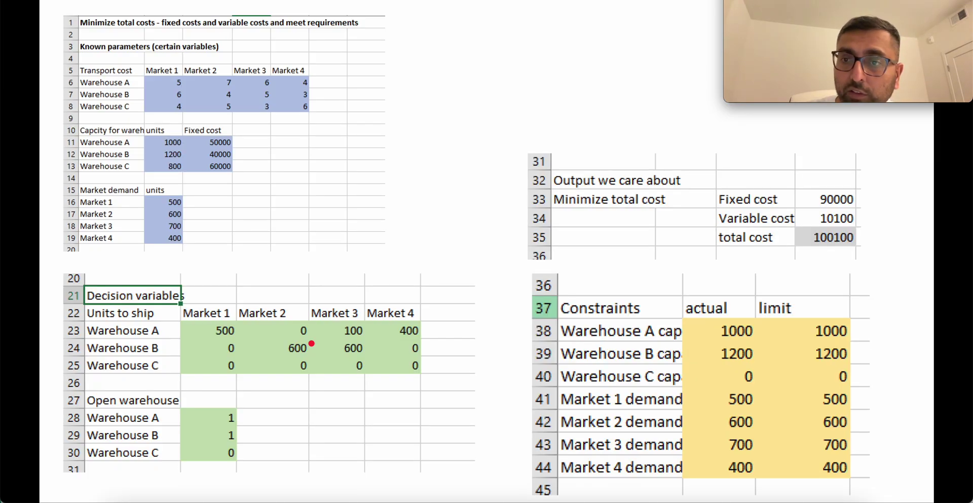
{"action": "key", "text": "Right"}
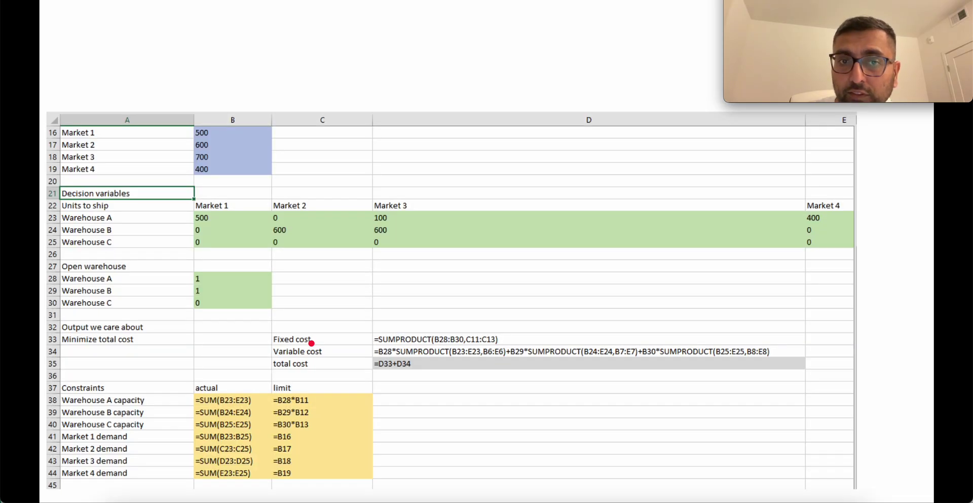
{"action": "key", "text": "Right"}
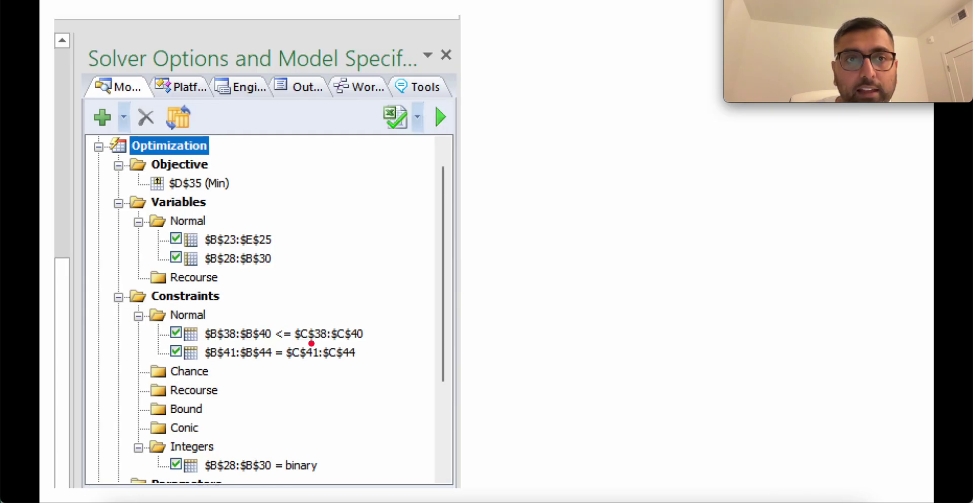
{"action": "key", "text": "Right"}
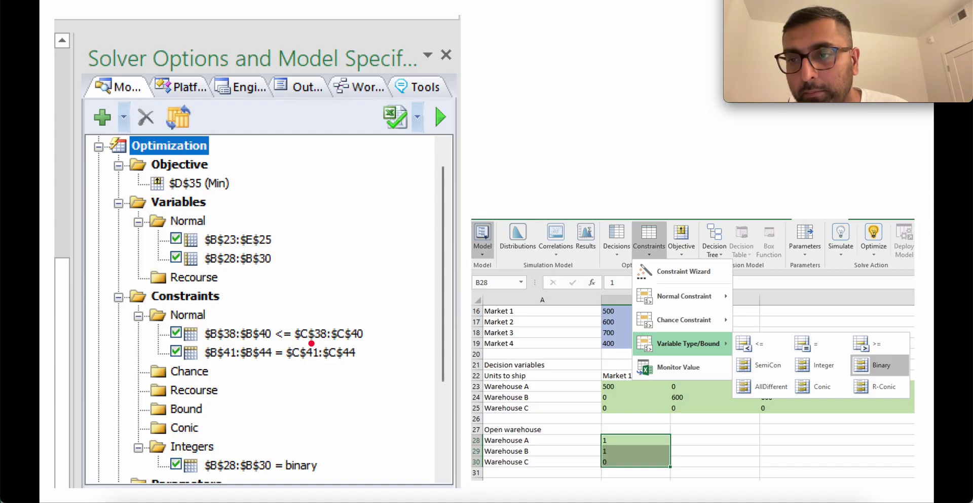
{"action": "key", "text": "Right"}
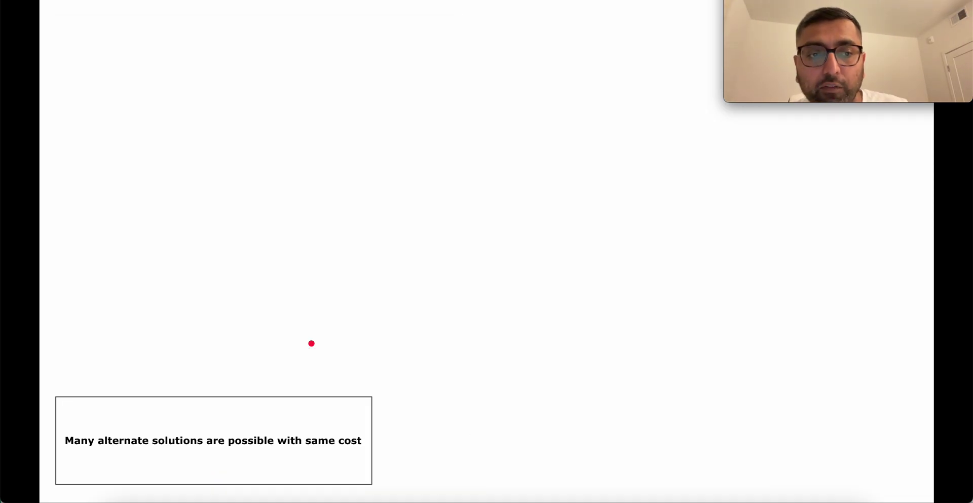
{"action": "key", "text": "Right"}
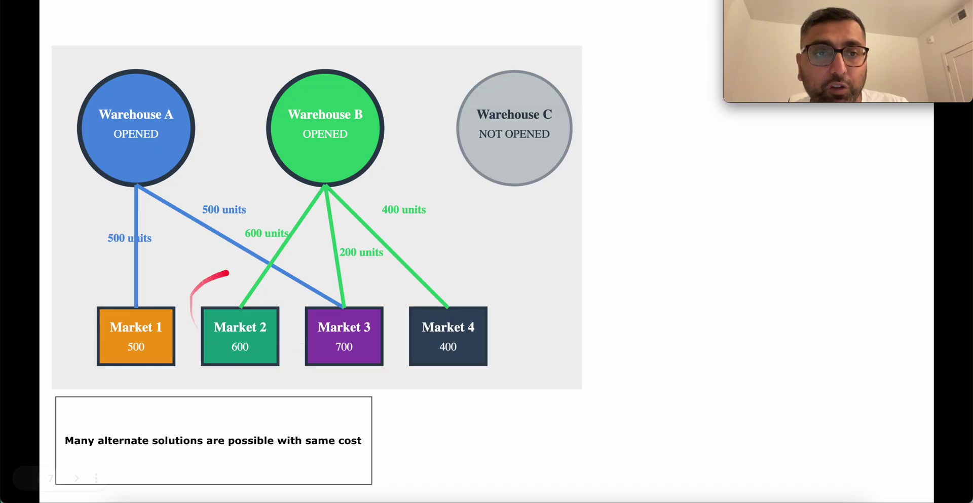